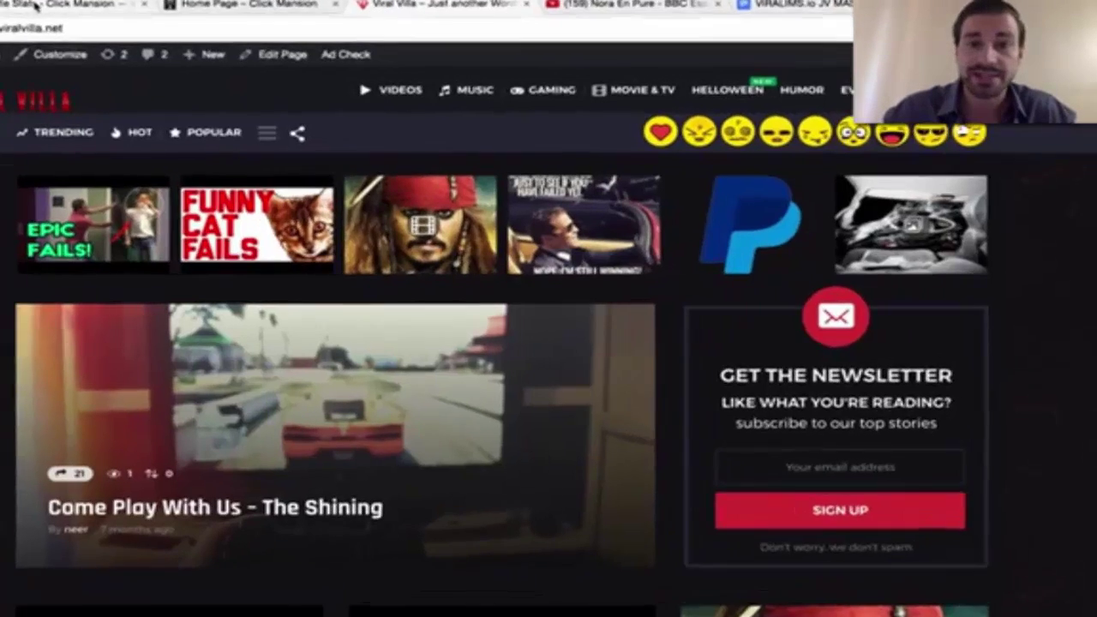
# Examine the Click Mansion Site Stats chart for the daily views in May and June 2017.
pyautogui.click(125, 33)
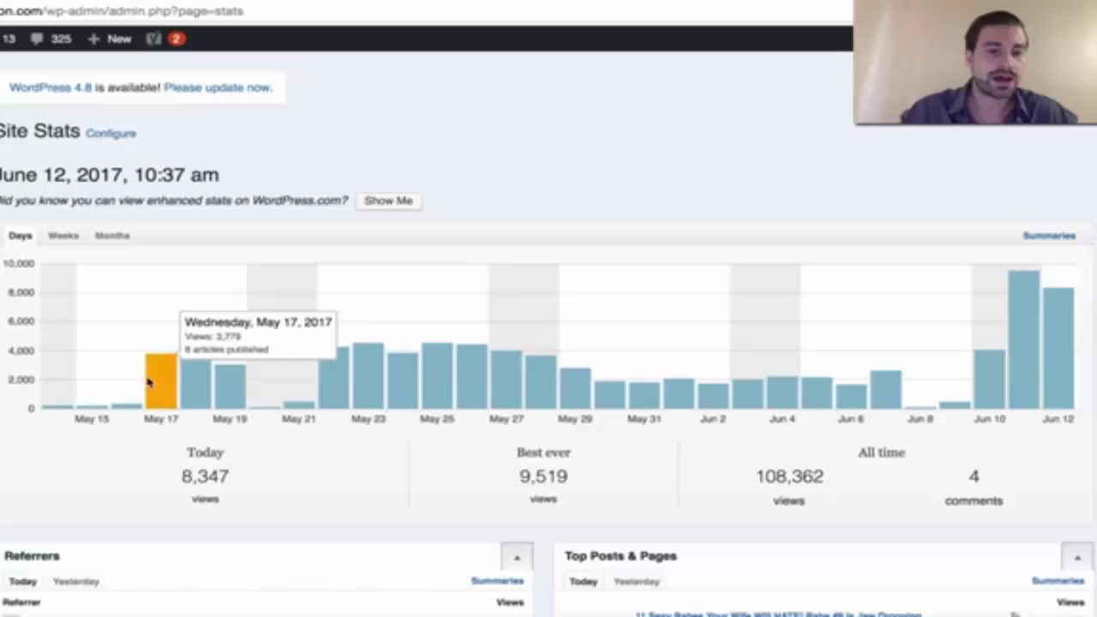
pyautogui.moveTo(160, 386)
pyautogui.moveTo(192, 391)
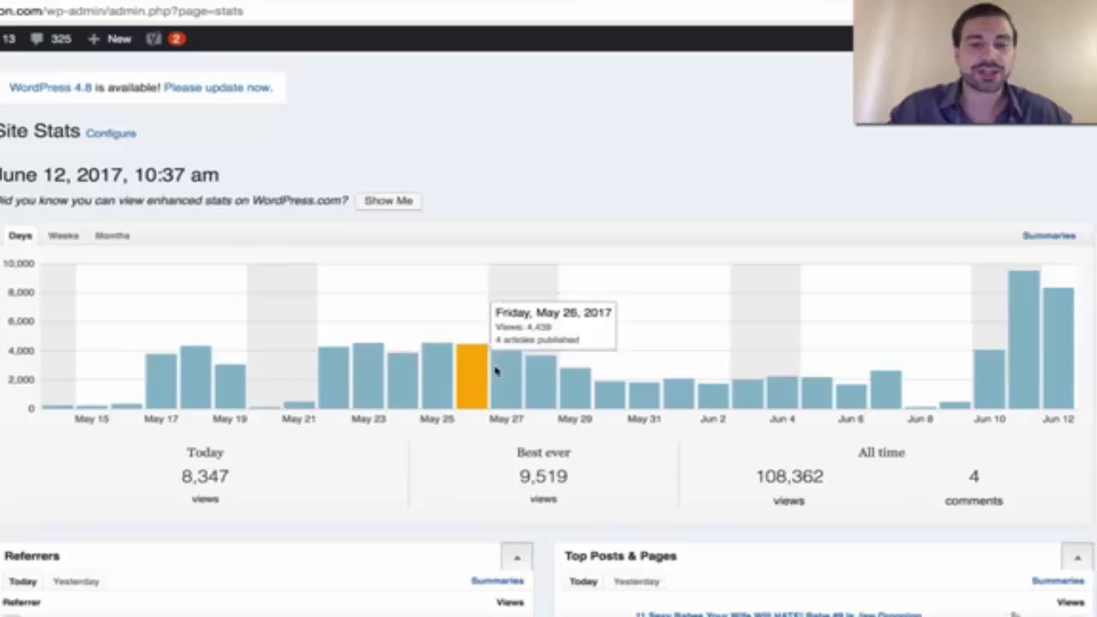
pyautogui.moveTo(325, 382)
pyautogui.moveTo(454, 378)
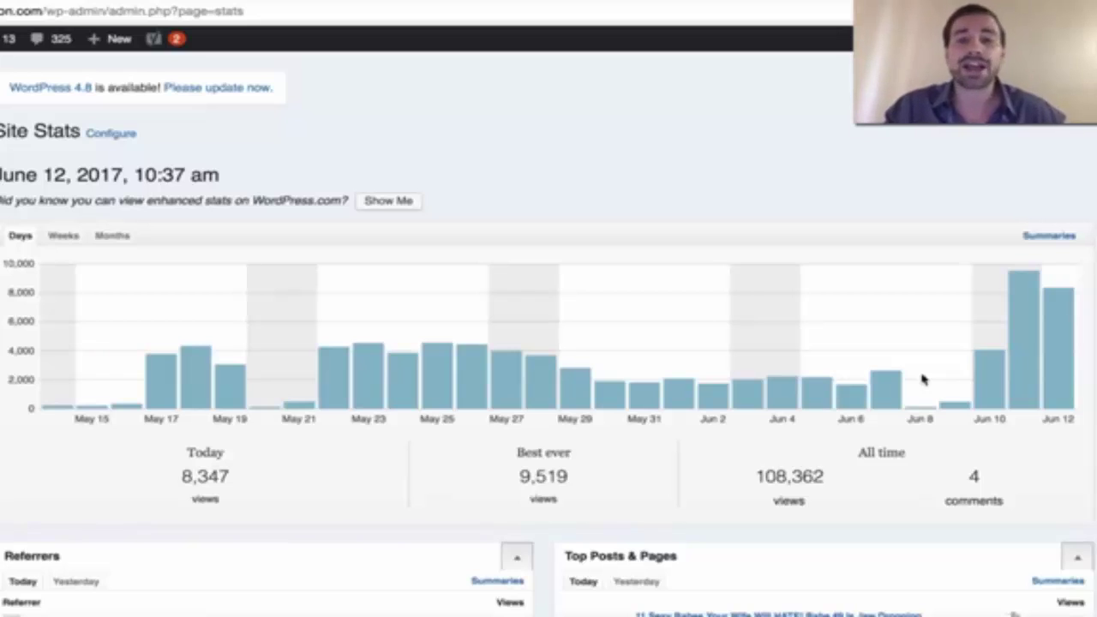
pyautogui.moveTo(1021, 368)
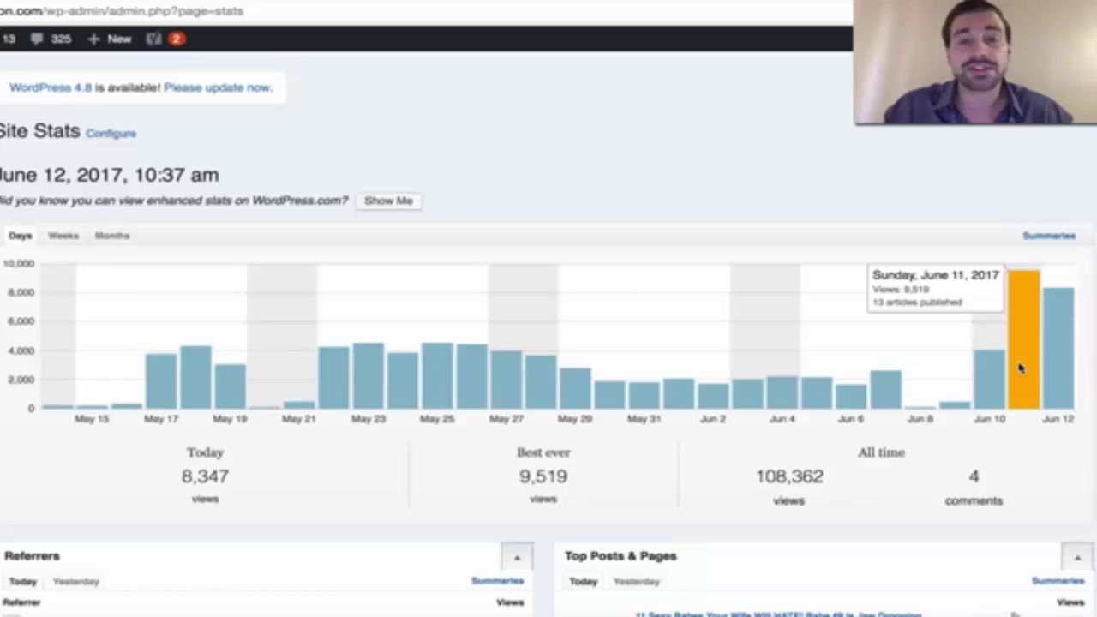
pyautogui.moveTo(1060, 347)
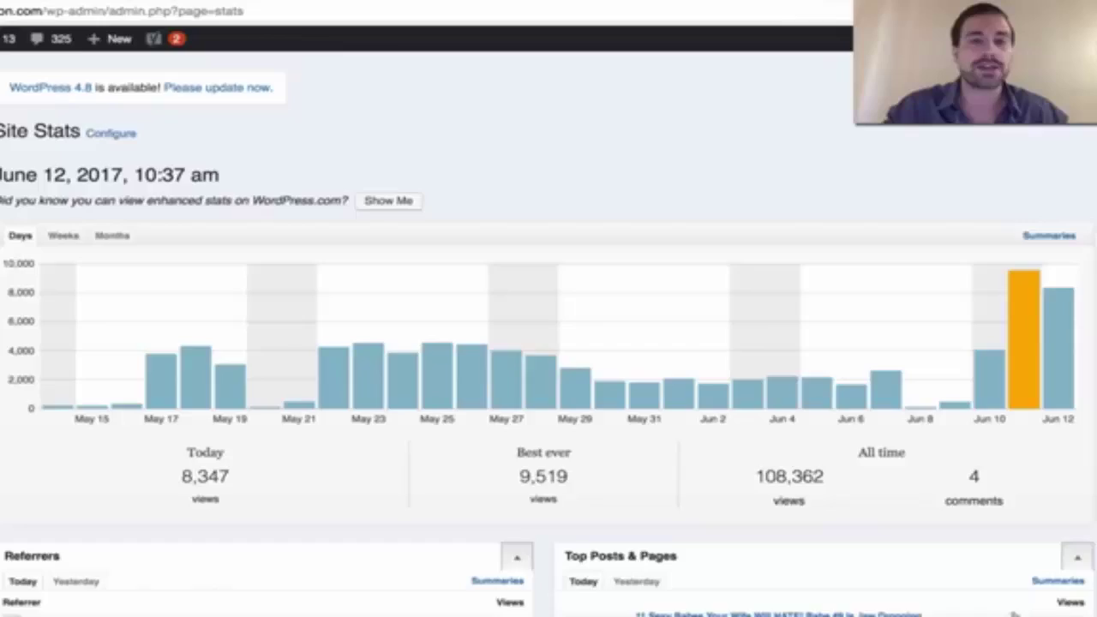
# Return to the Viral Villa page, switch to Firefox and load viralvilla.net/wp-admin/.
pyautogui.click(323, 8)
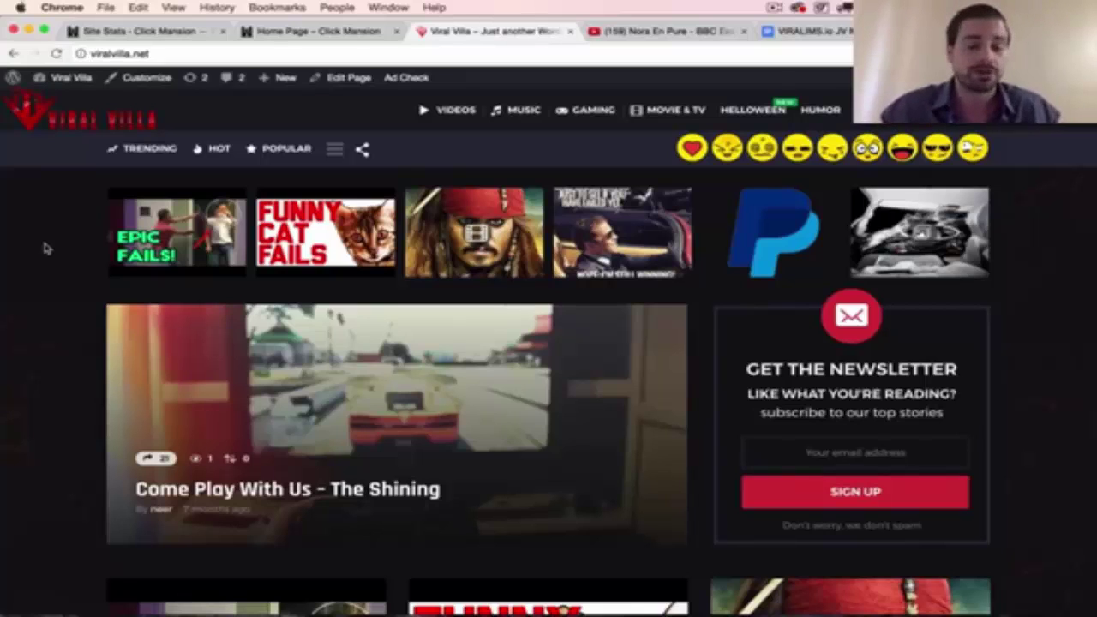
pyautogui.press('super+Tab')
pyautogui.press('super+Tab')
pyautogui.press('super+Tab')
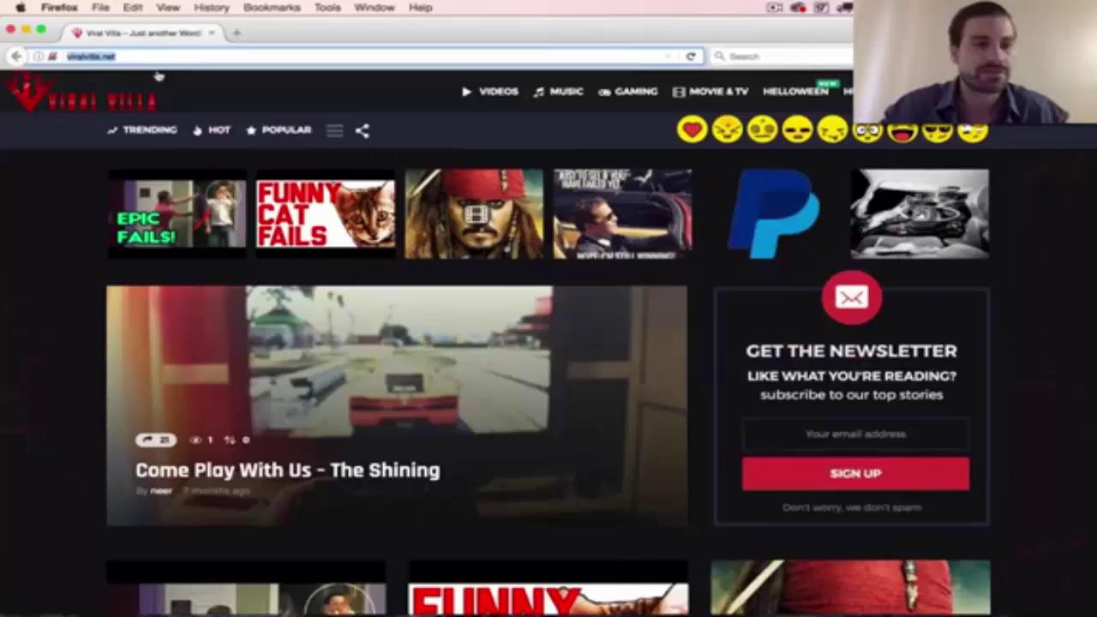
pyautogui.click(175, 57)
pyautogui.write('/wp-')
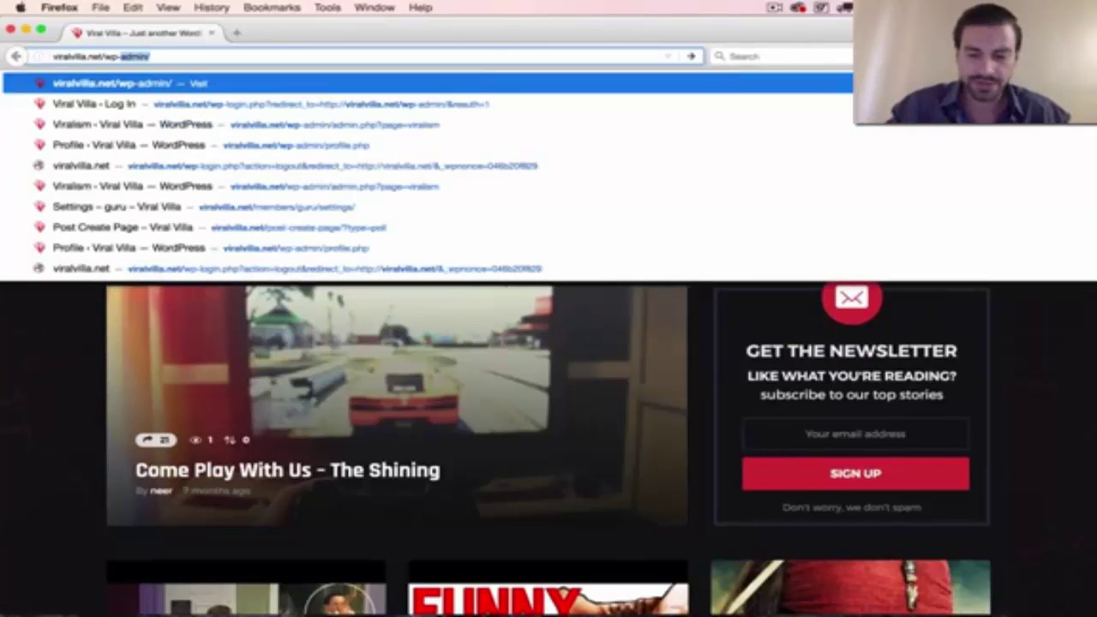
pyautogui.write('admin/')
pyautogui.press('Return')
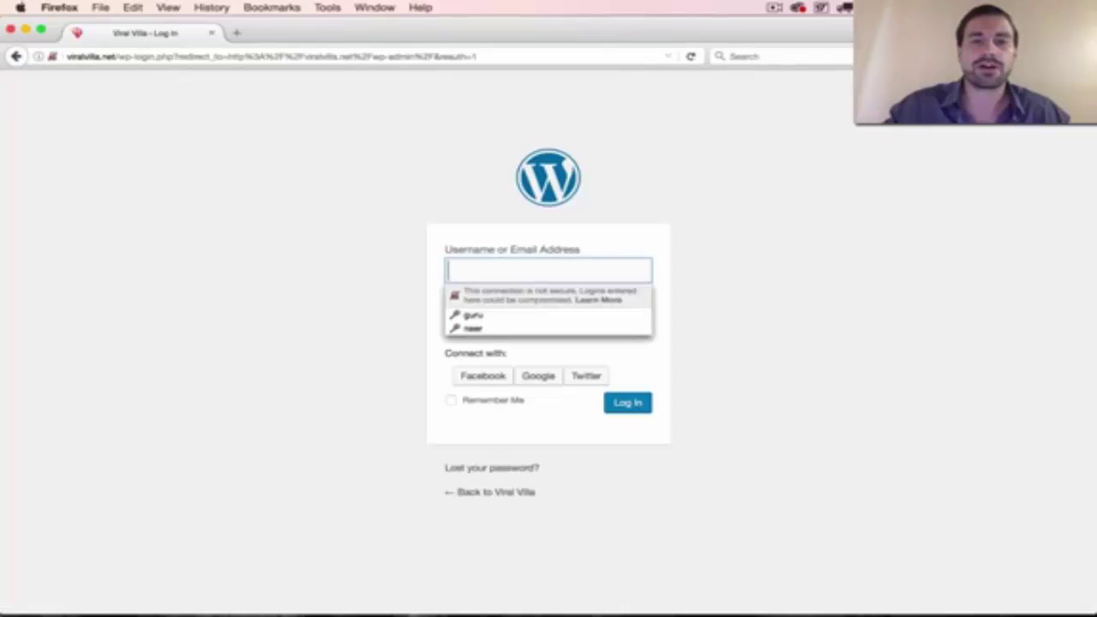
# Log in to the Viral Villa WordPress site with the saved login for username guru.
pyautogui.write('guru')
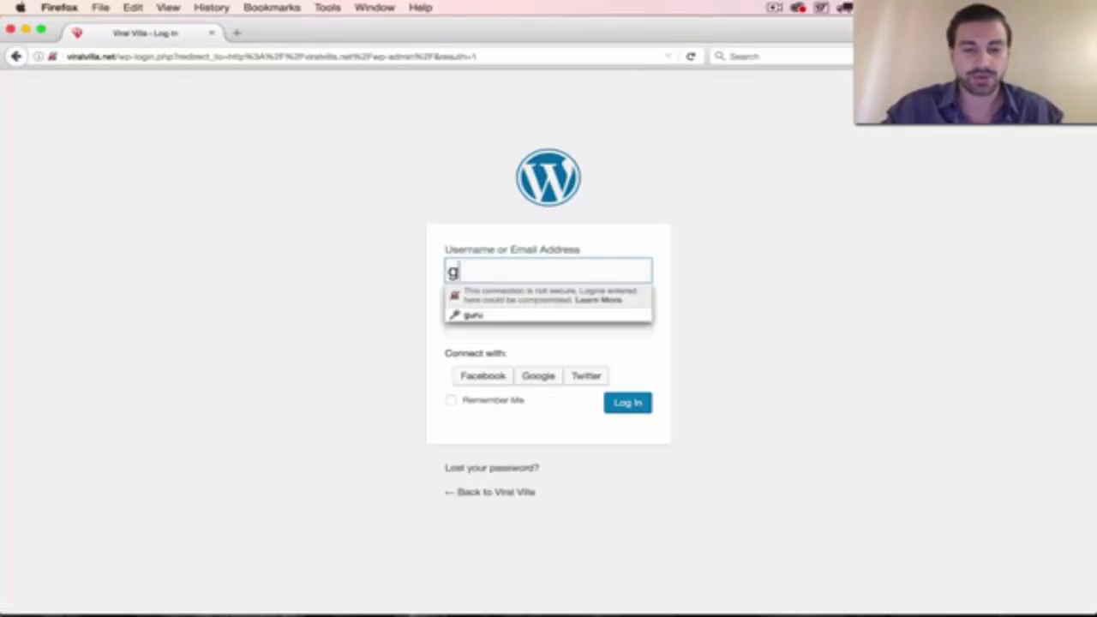
pyautogui.press('Tab')
pyautogui.press('Return')
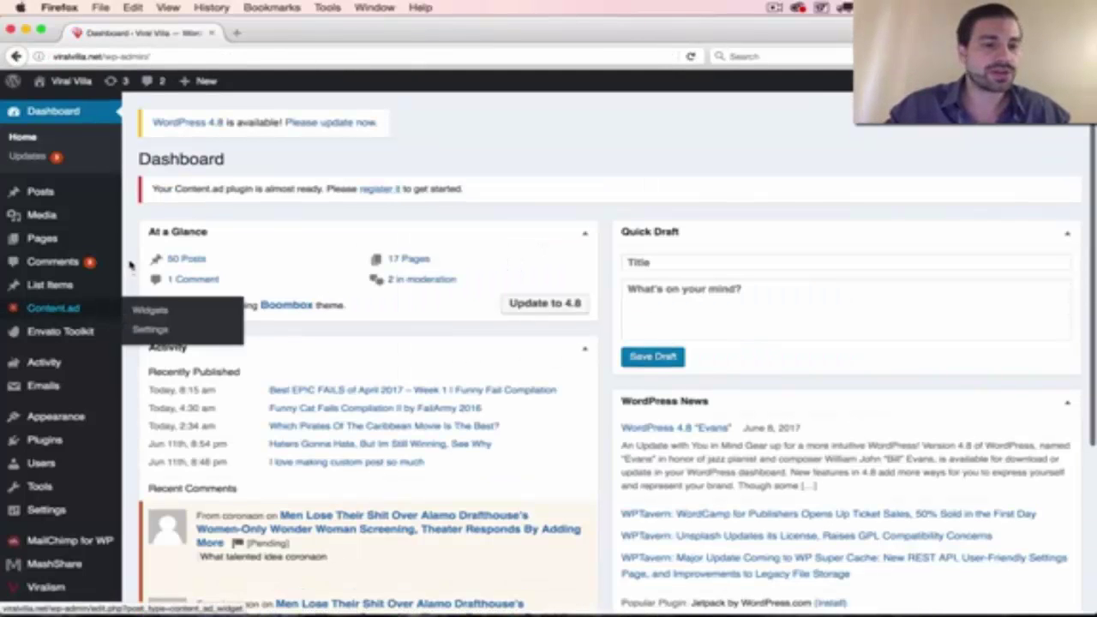
# Open the Viralism plugin and go to its Trending Search page.
pyautogui.scroll(-5, 129, 247)
pyautogui.moveTo(42, 504)
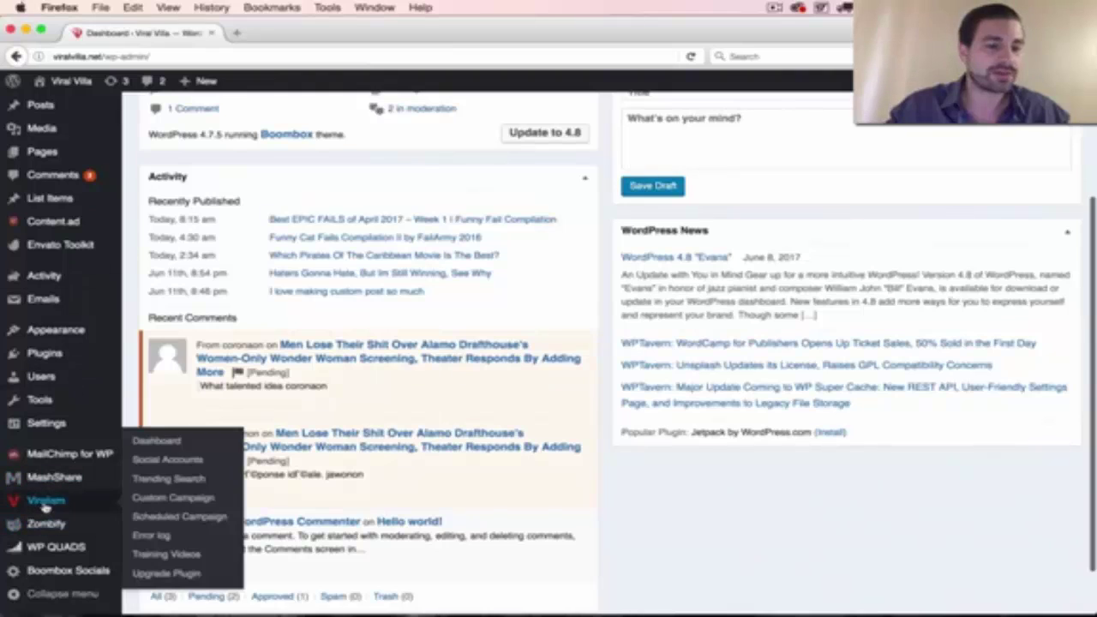
pyautogui.click(24, 506)
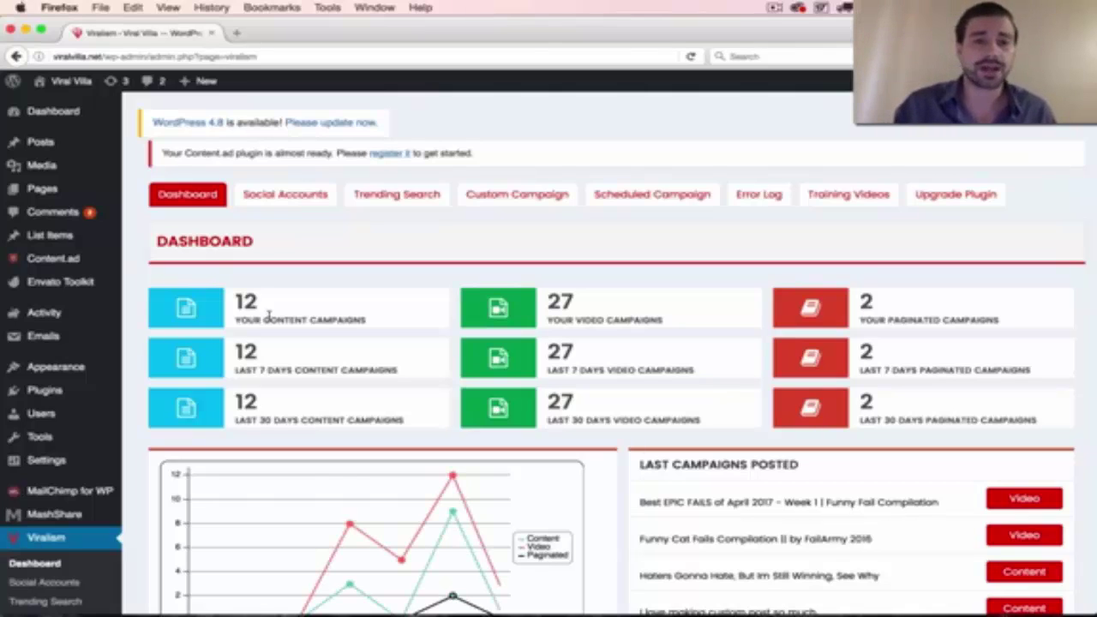
pyautogui.click(400, 196)
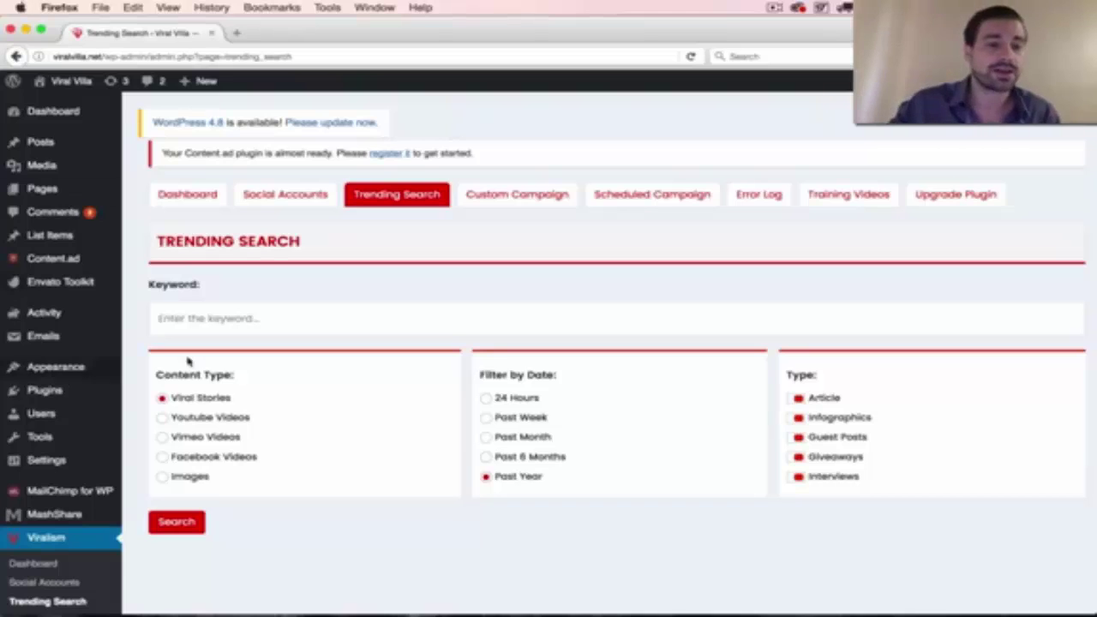
# Run a trending search for Youtube Videos with the keyword "crazy cats".
pyautogui.click(263, 316)
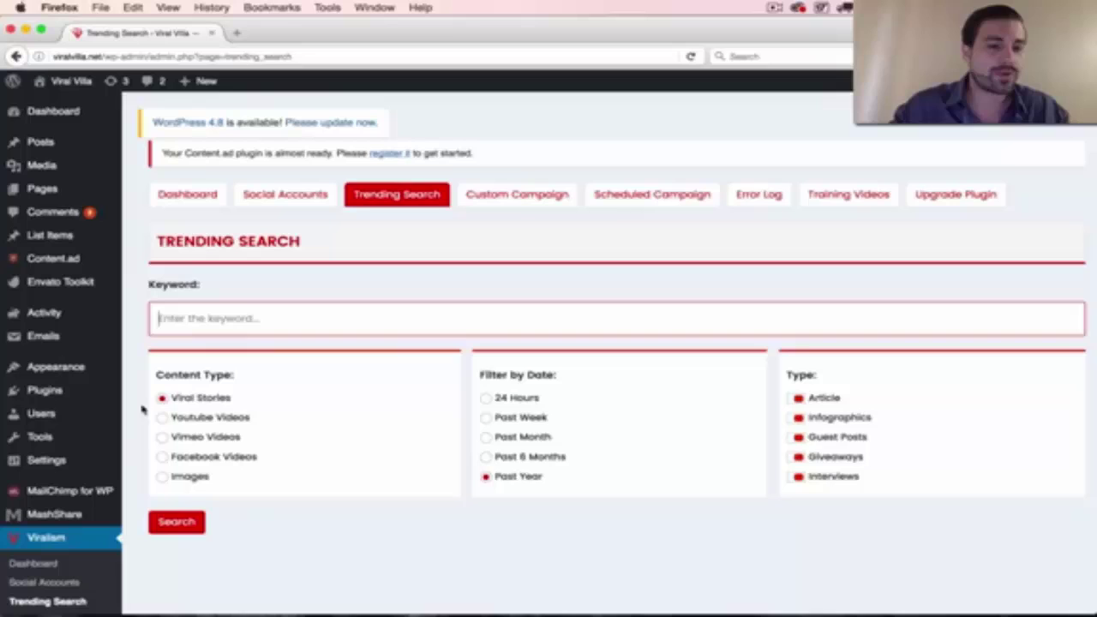
pyautogui.click(164, 420)
pyautogui.click(290, 322)
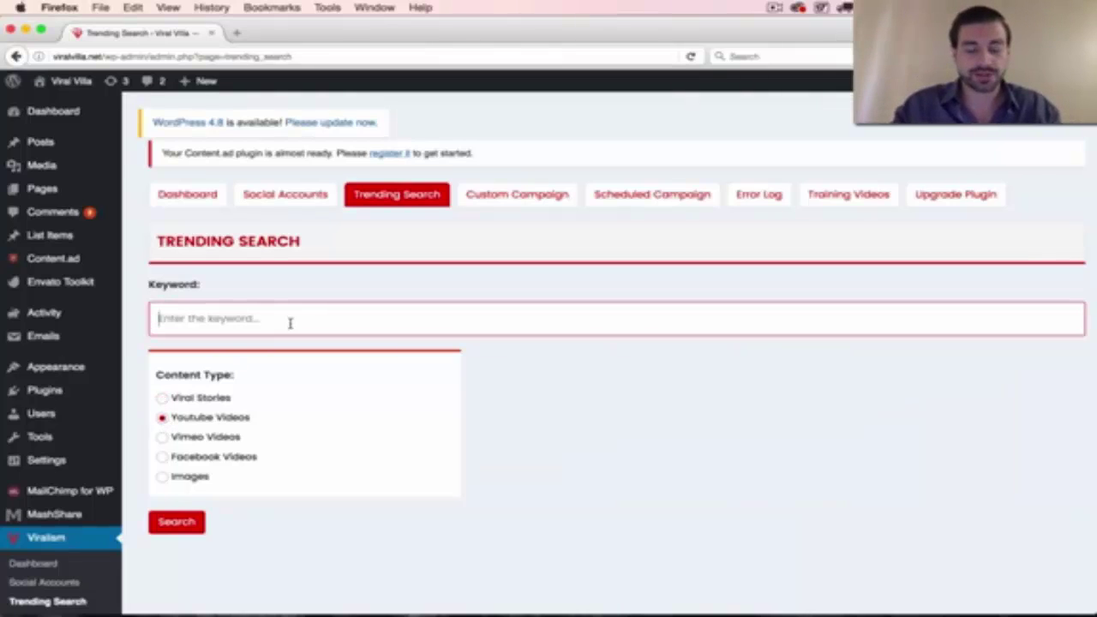
pyautogui.write('crazy cats')
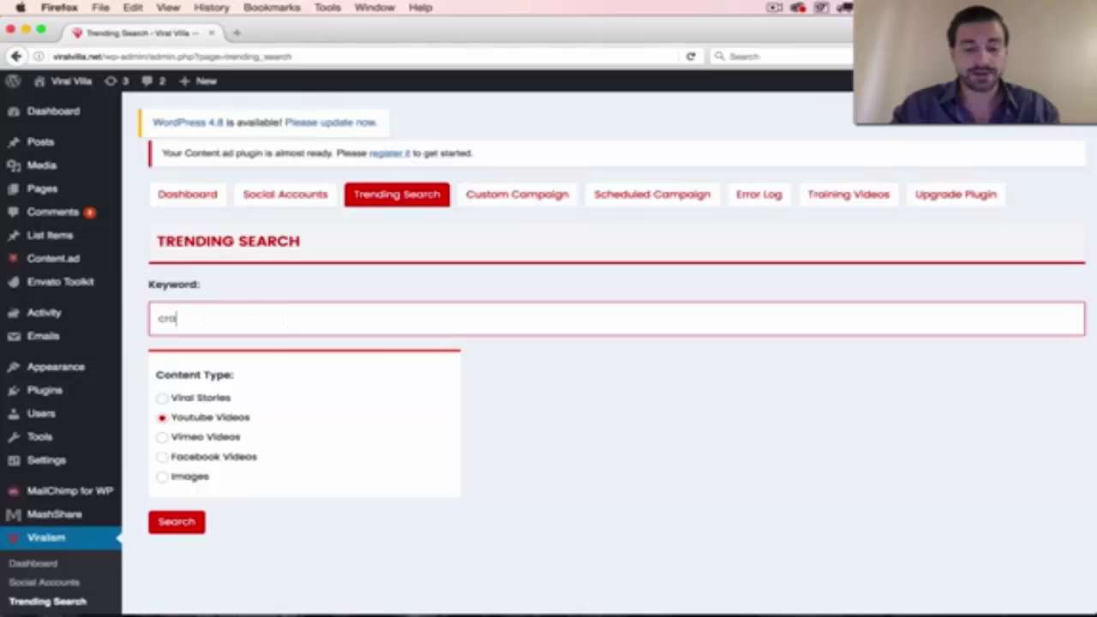
pyautogui.press('Return')
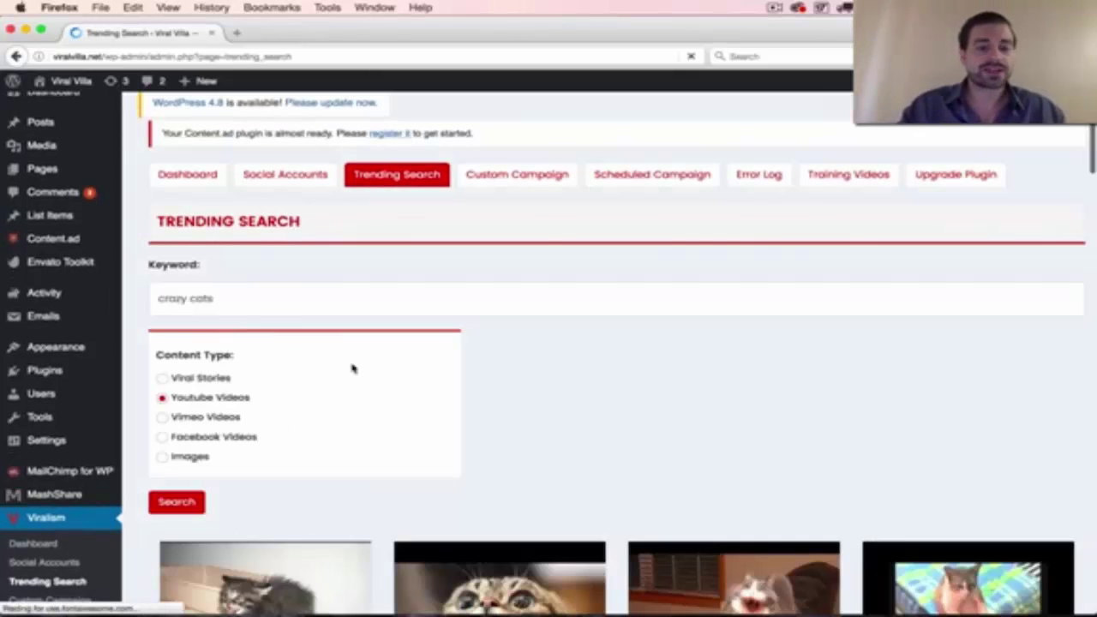
# Publish the "Animal Videos ★ Crazy Cats" result as a post in the Animals category without a custom title.
pyautogui.scroll(-5, 353, 368)
pyautogui.scroll(-1, 353, 369)
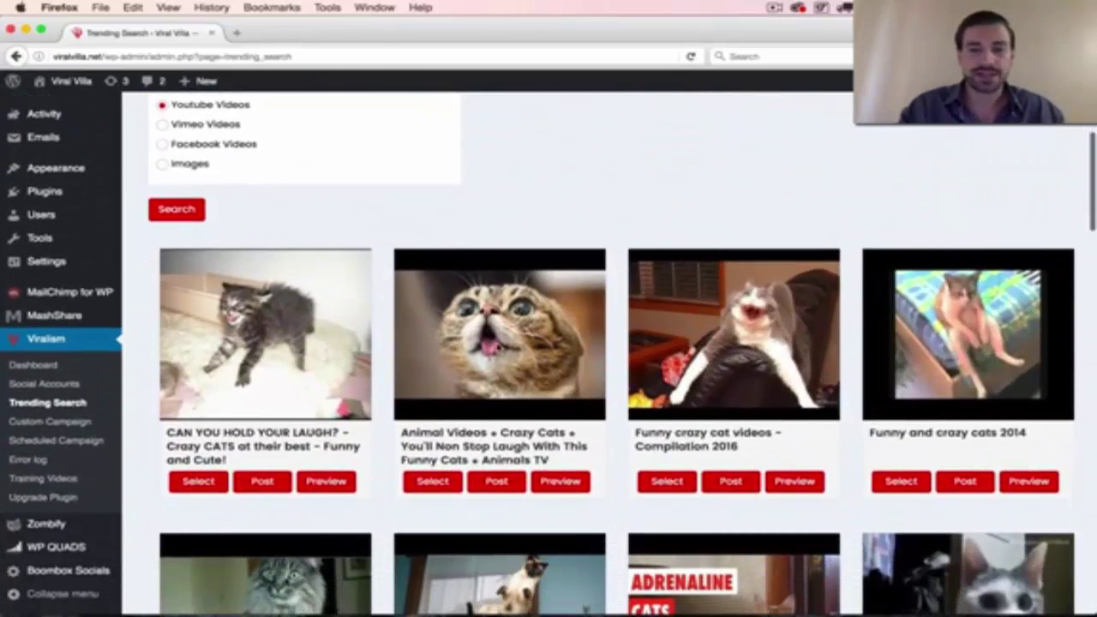
pyautogui.click(497, 481)
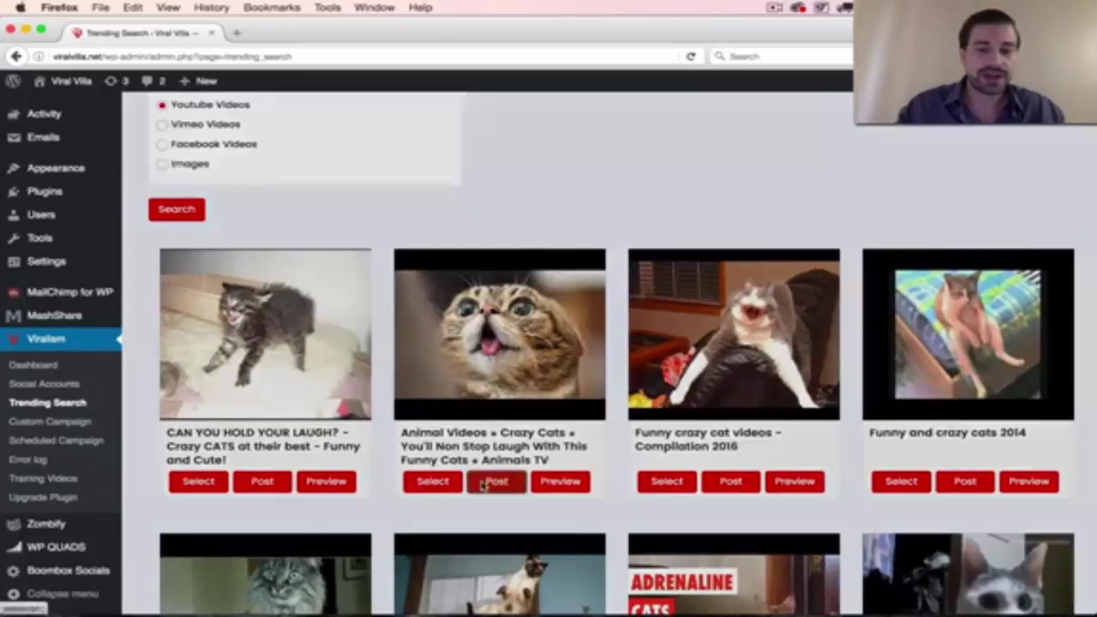
pyautogui.click(340, 137)
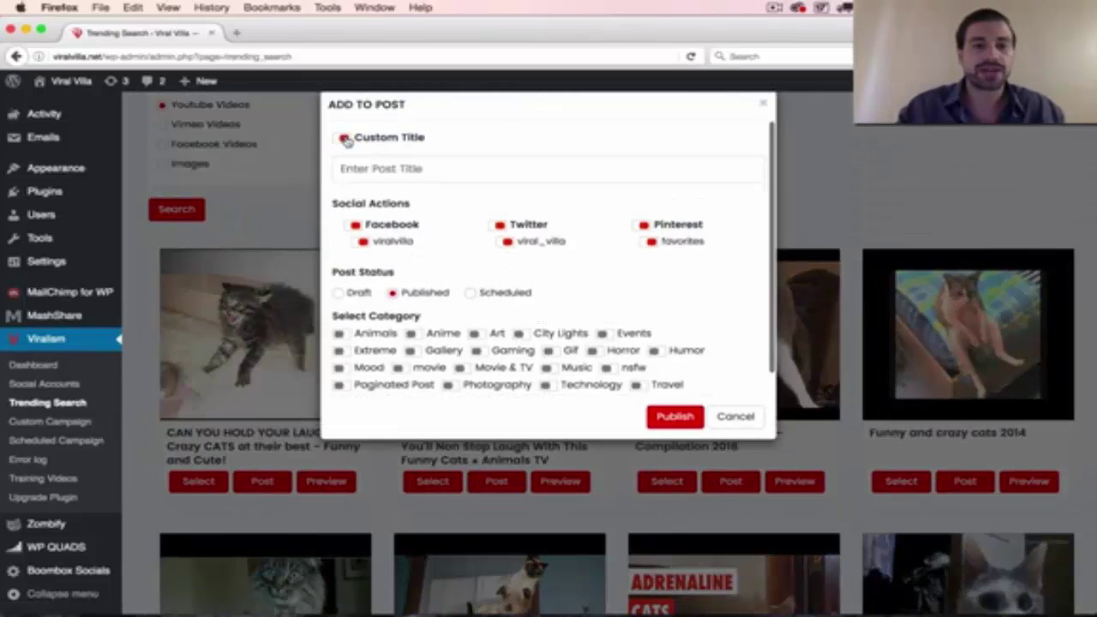
pyautogui.click(340, 137)
pyautogui.click(344, 299)
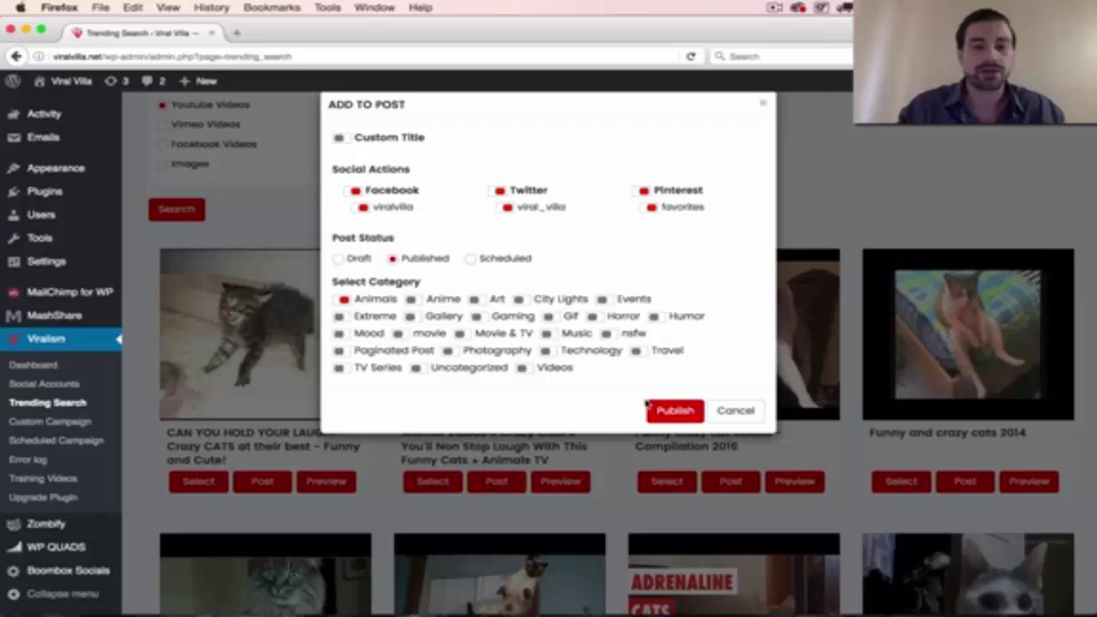
pyautogui.click(673, 412)
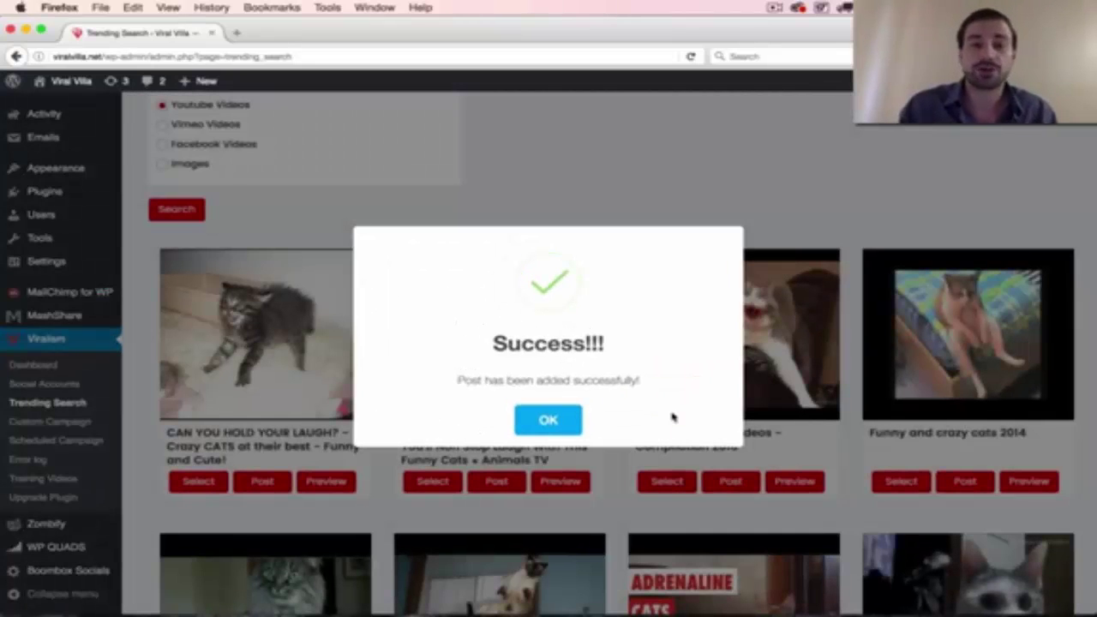
pyautogui.click(557, 421)
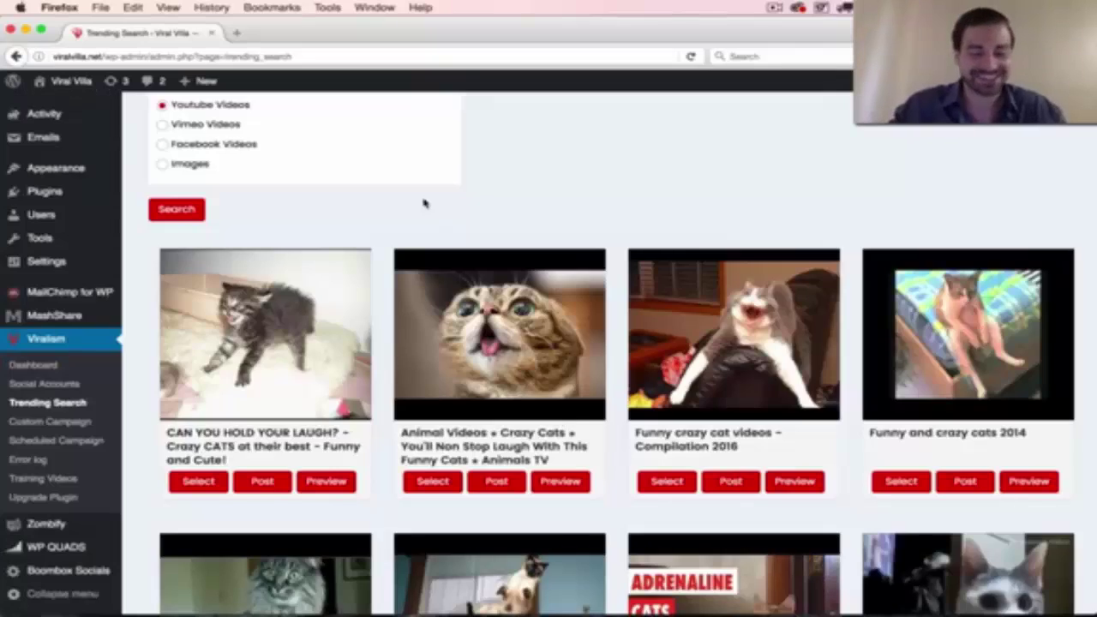
# Load viralvilla.net in a new browser tab and open the "Animal Videos ★ Crazy Cats" post from the homepage.
pyautogui.press('super+t')
pyautogui.write('viral')
pyautogui.press('BackSpace')
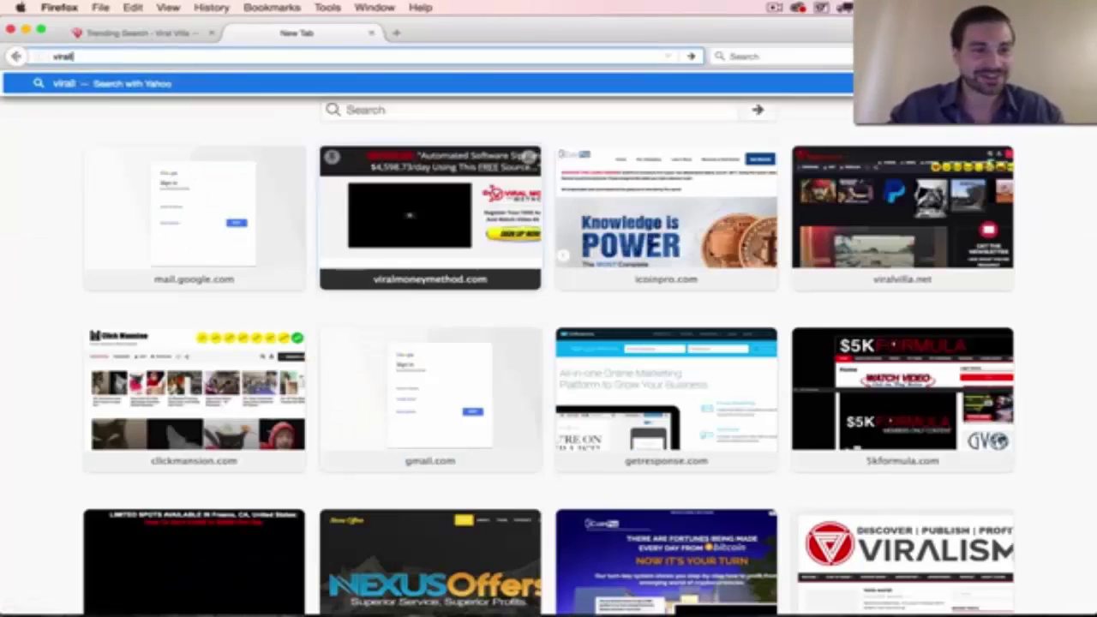
pyautogui.write('villa.net')
pyautogui.press('Return')
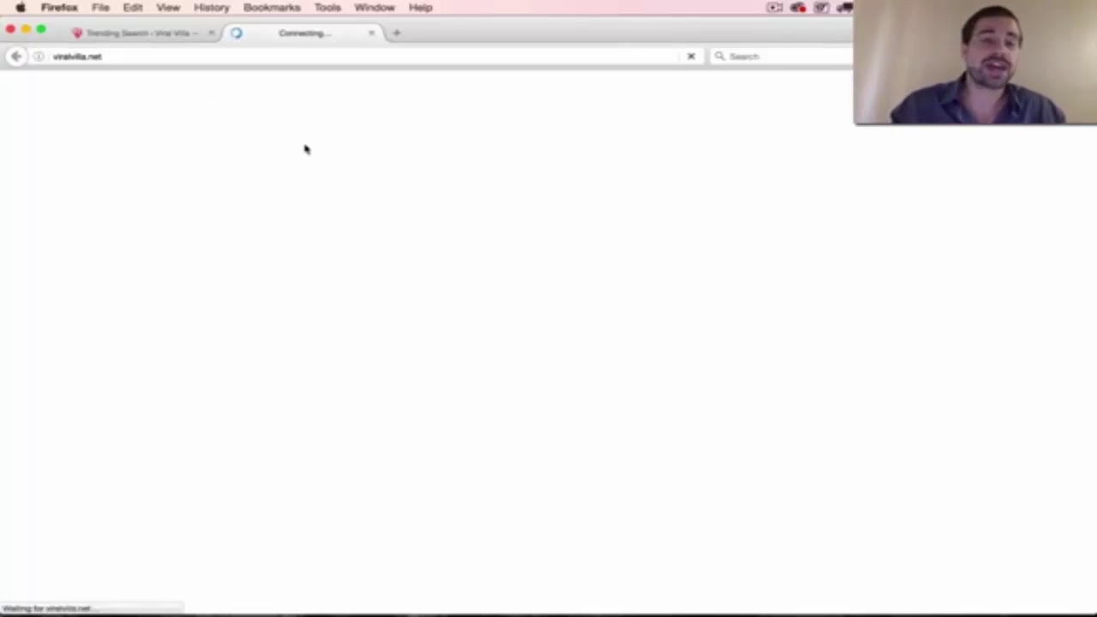
pyautogui.scroll(-5, 235, 326)
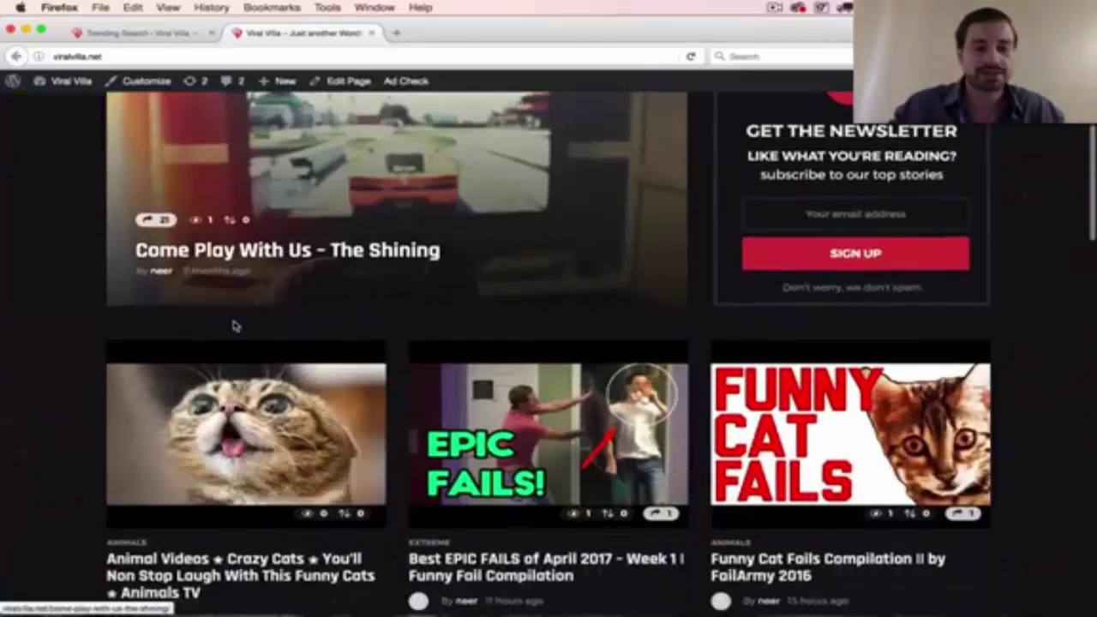
pyautogui.click(283, 355)
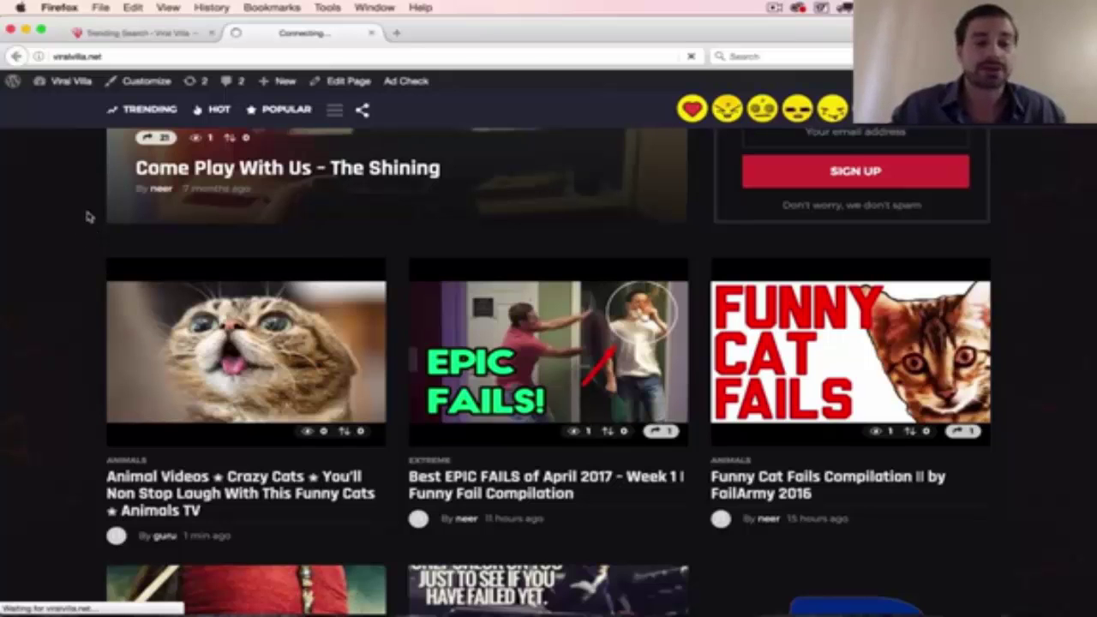
# Examine the published post's embedded video, social share options and 300 x 250 ad space.
pyautogui.scroll(-5, 87, 217)
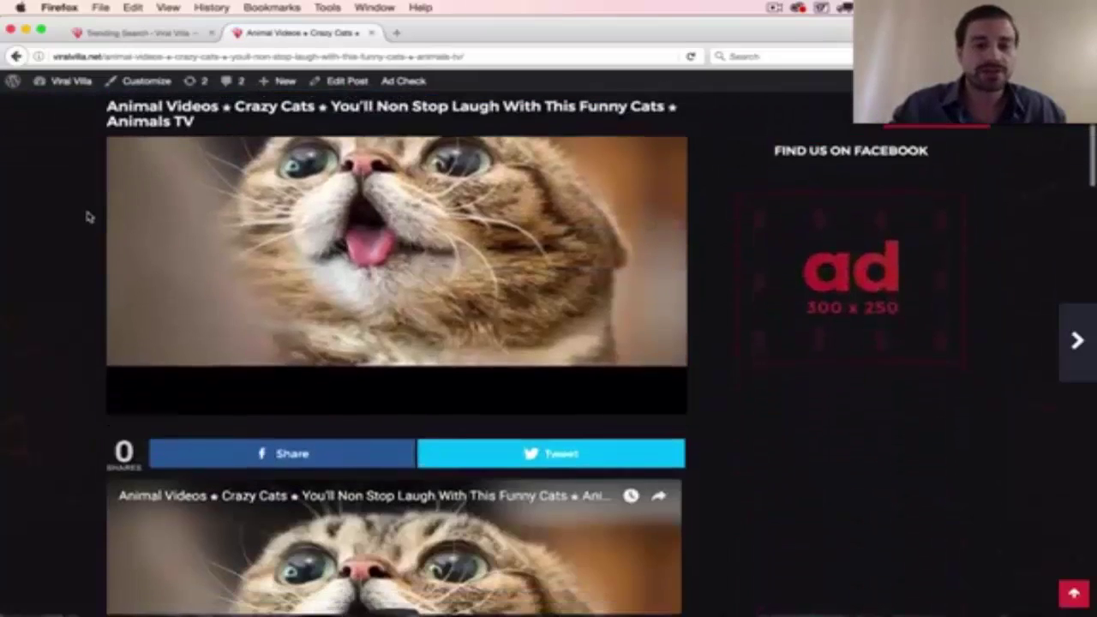
pyautogui.scroll(-4, 94, 240)
pyautogui.scroll(-4, 416, 362)
pyautogui.scroll(4, 417, 362)
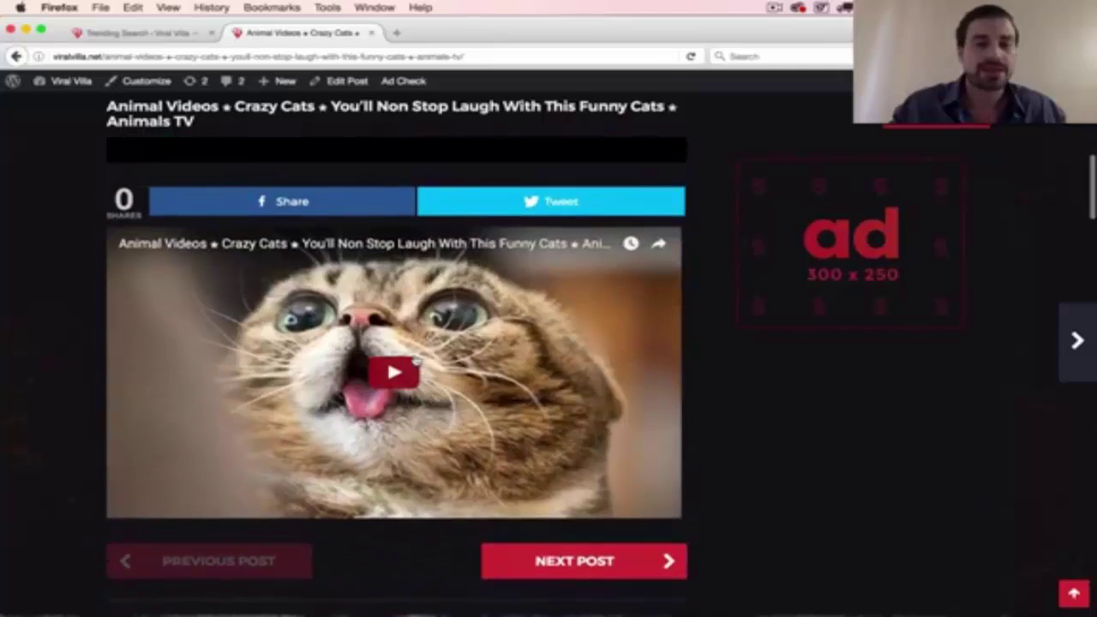
pyautogui.moveTo(860, 247); pyautogui.dragTo(811, 307)
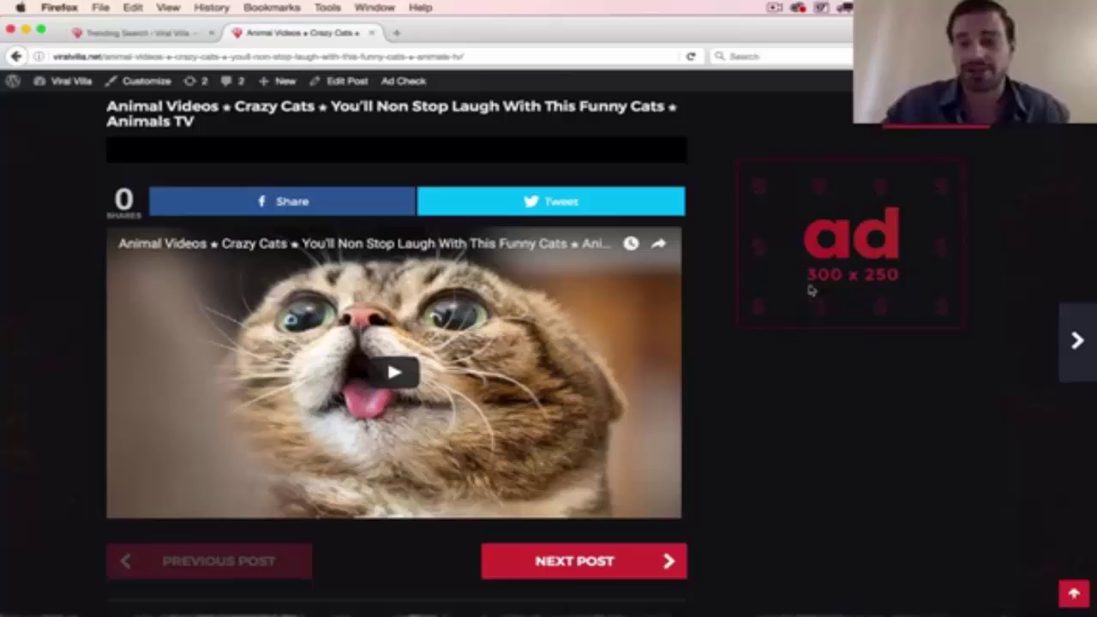
pyautogui.moveTo(806, 225); pyautogui.dragTo(733, 328)
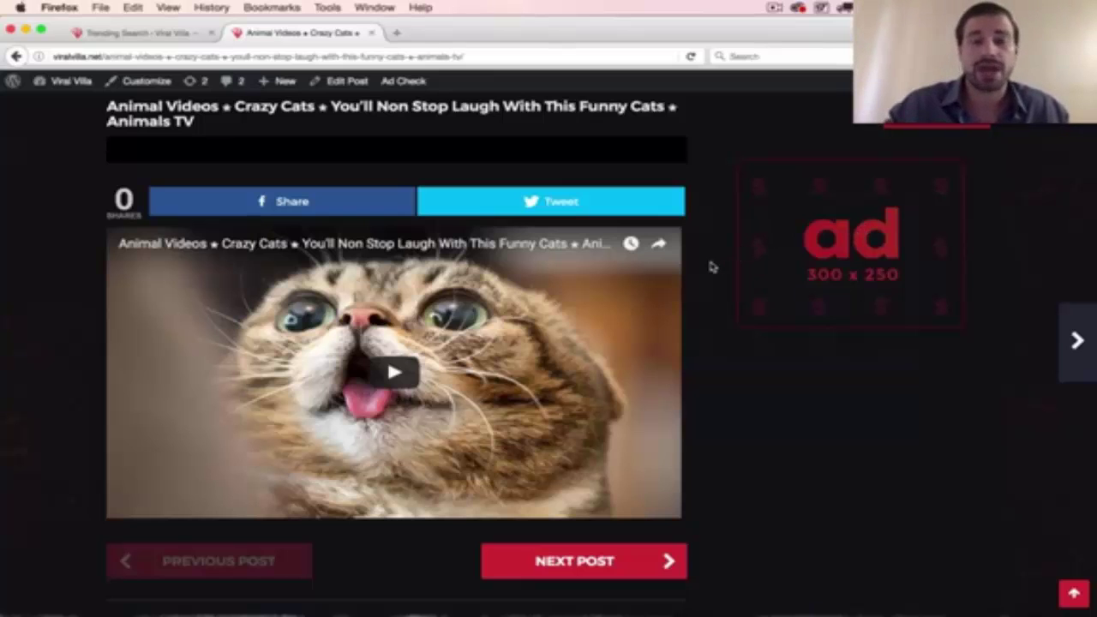
pyautogui.scroll(1, 711, 268)
pyautogui.scroll(-3, 711, 268)
pyautogui.scroll(3, 711, 267)
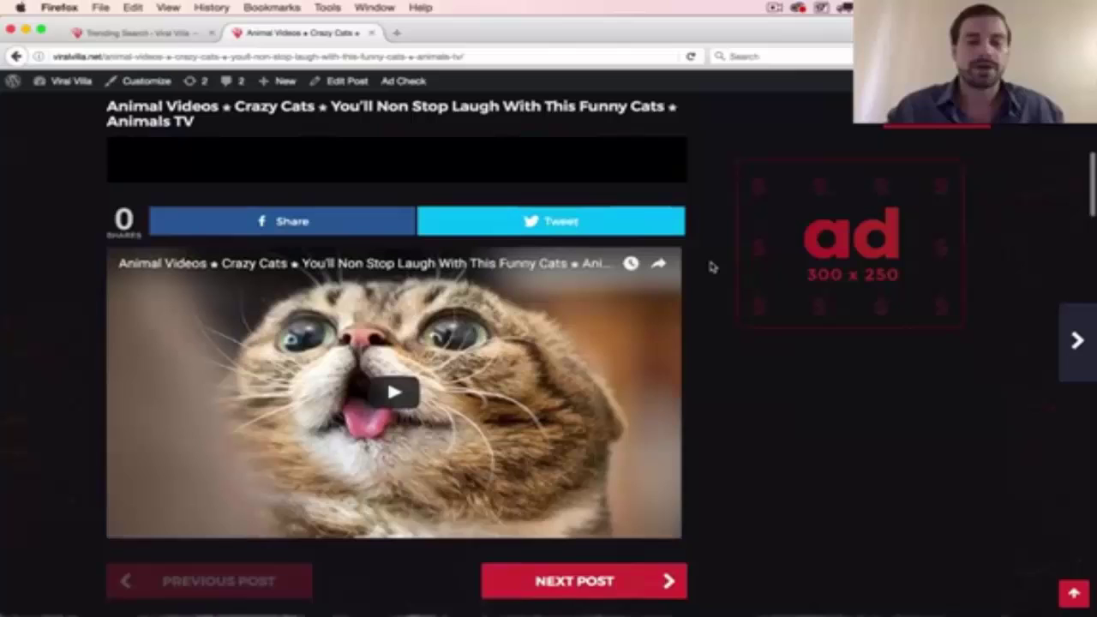
# Load the Viral Villa Facebook page at facebook.com/viralvilla in a new browser tab.
pyautogui.hotkey('ctrl', 't')
pyautogui.write('face')
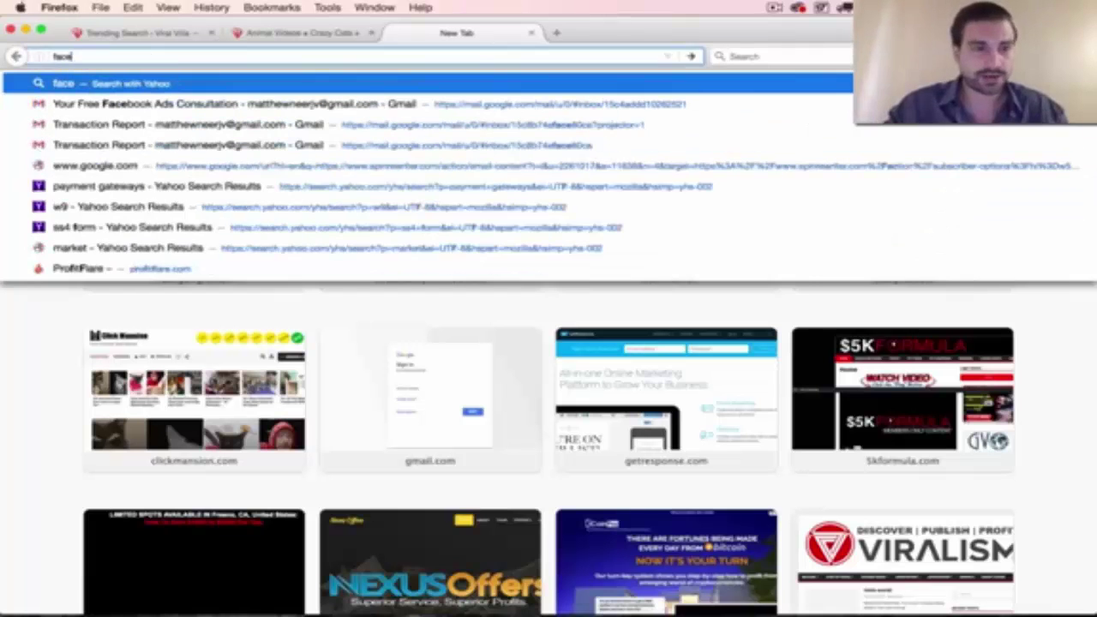
pyautogui.write('boi')
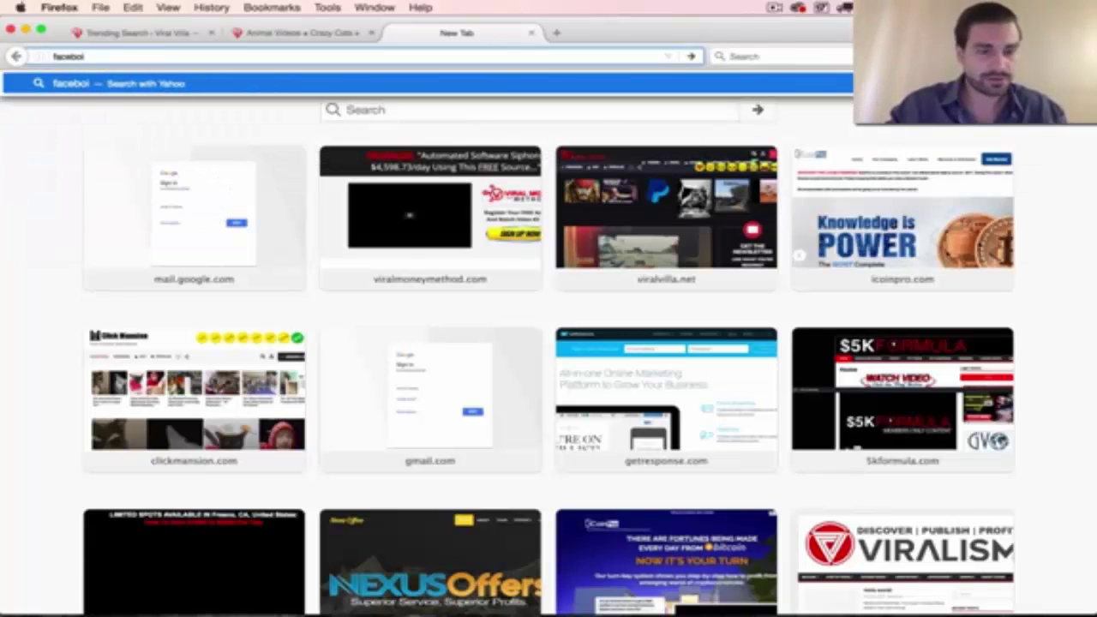
pyautogui.press('BackSpace')
pyautogui.write('o')
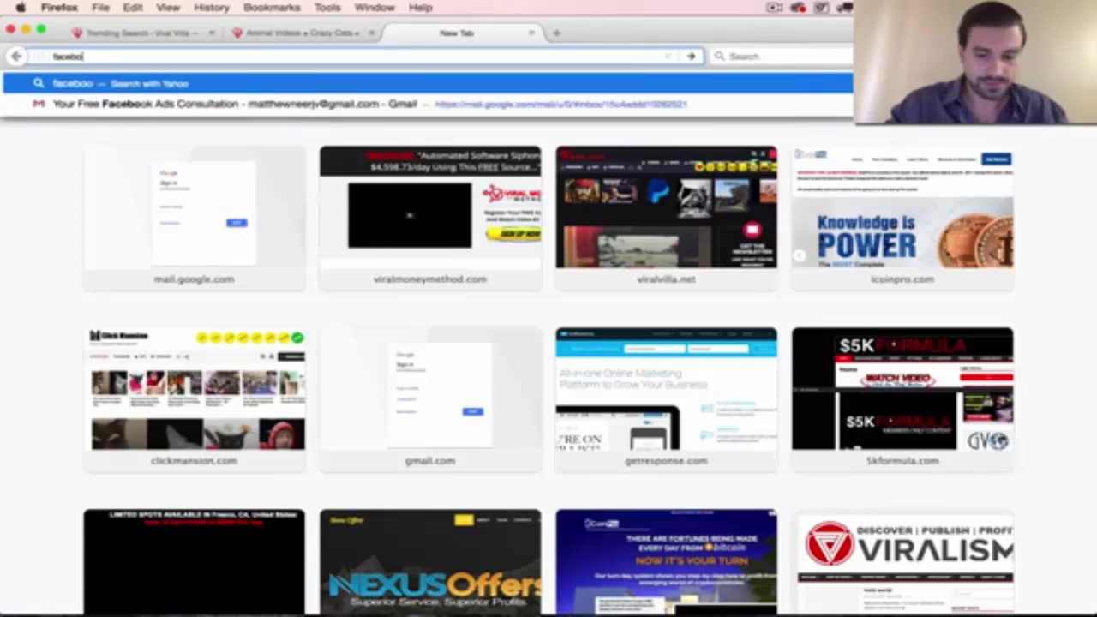
pyautogui.write('k.com/viralvilla')
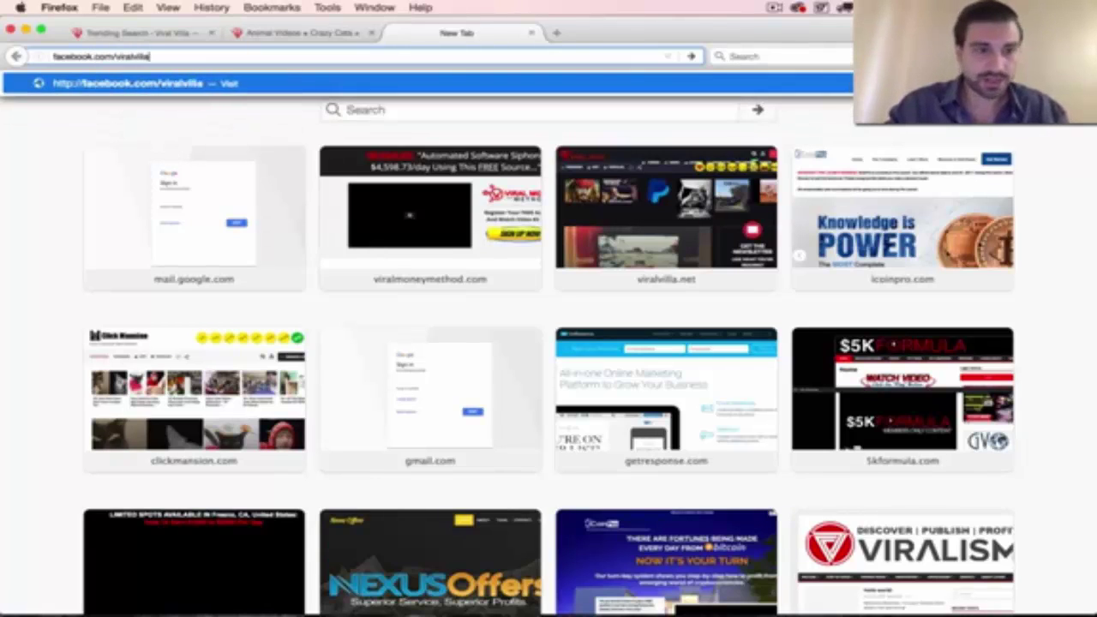
pyautogui.press('Return')
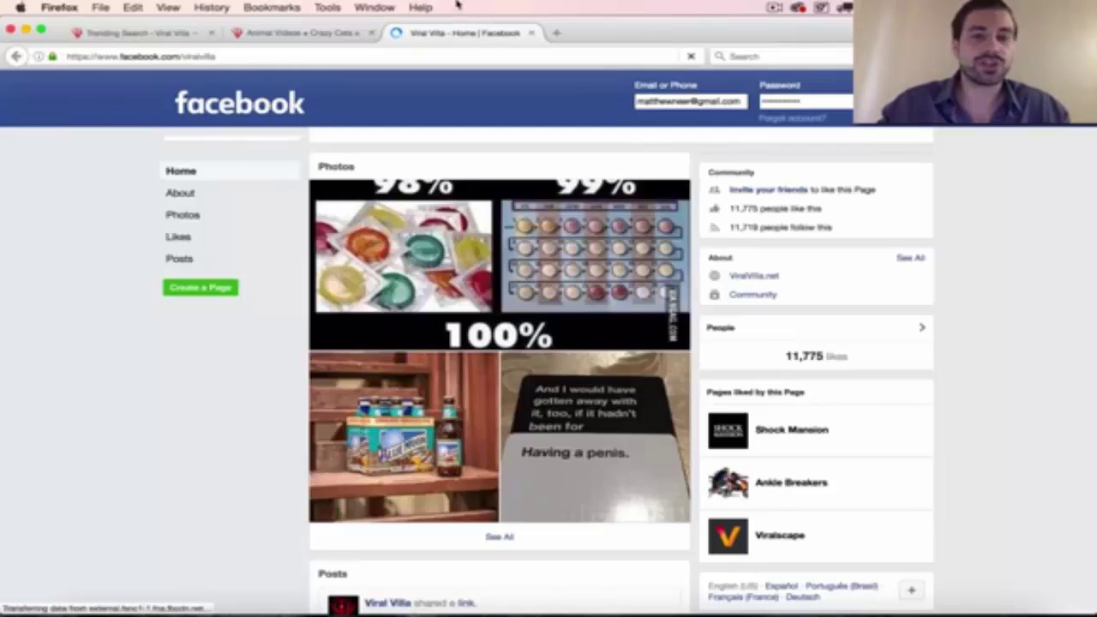
# Dismiss the Facebook login prompt and view the shared "Animal Videos ★ Crazy Cats" post in the page's feed.
pyautogui.scroll(-10, 289, 368)
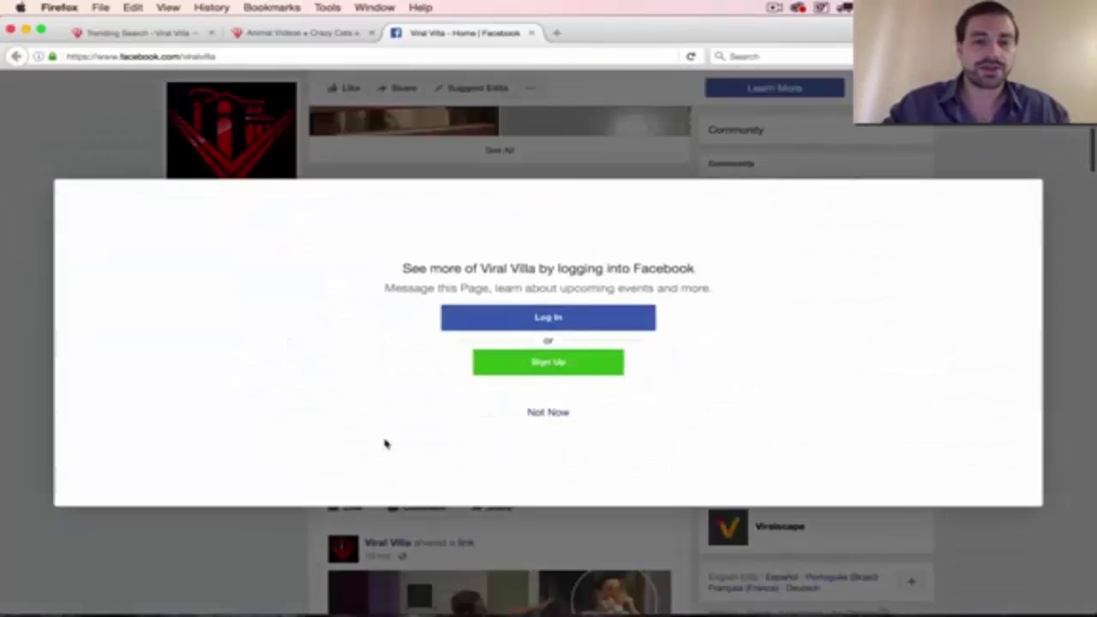
pyautogui.click(537, 415)
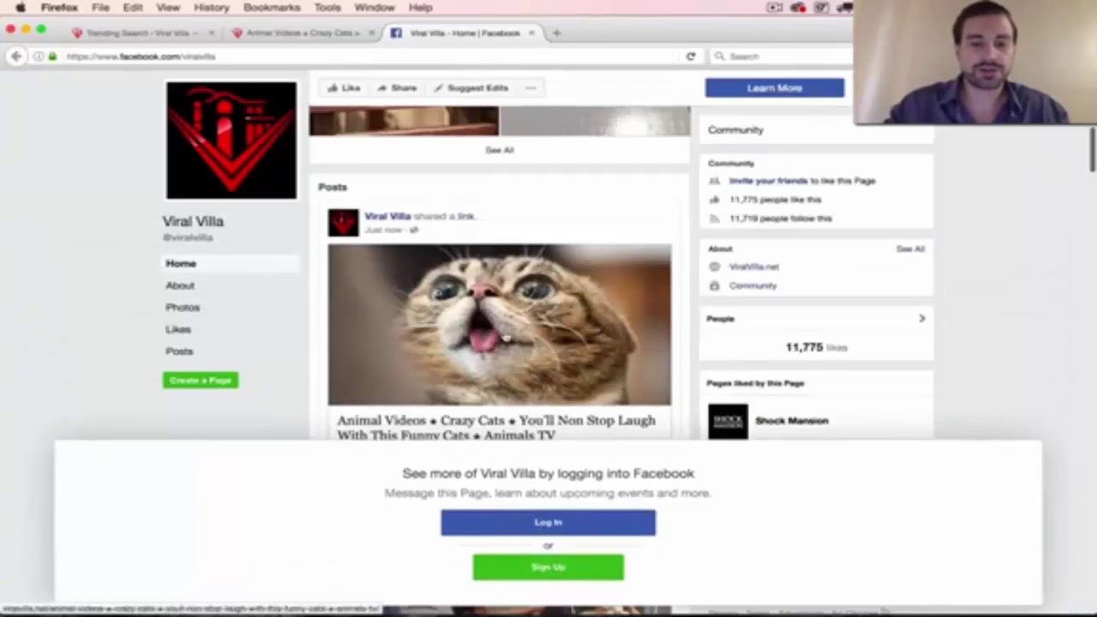
pyautogui.scroll(-2, 542, 371)
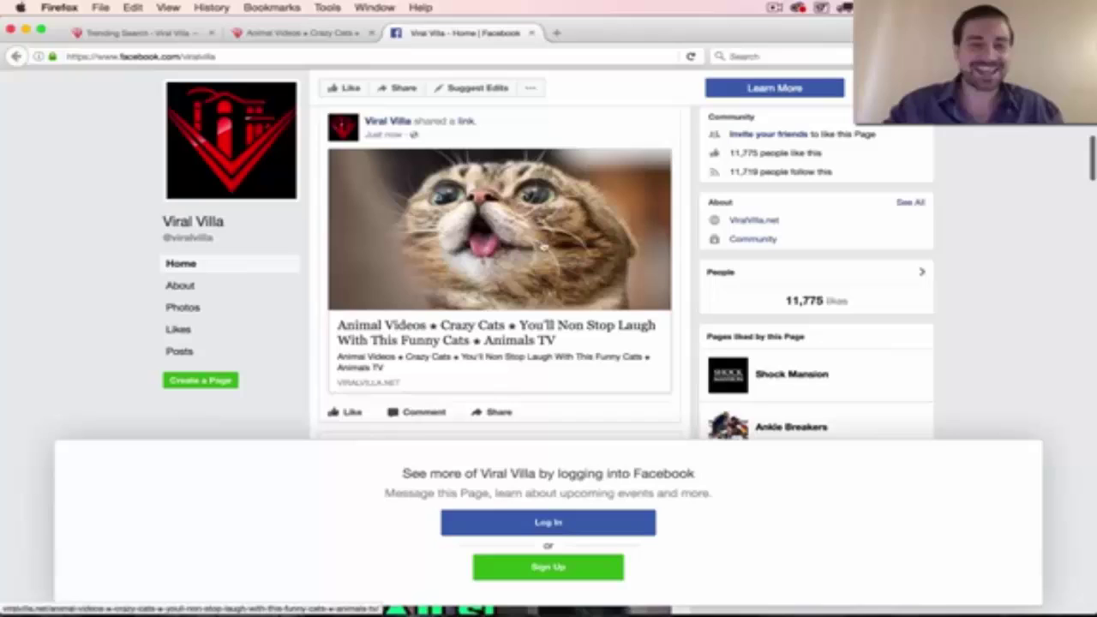
pyautogui.scroll(1, 544, 247)
# Load the Viral Villa Twitter profile at twitter.com/viral_villa in a new browser tab.
pyautogui.press('super+t')
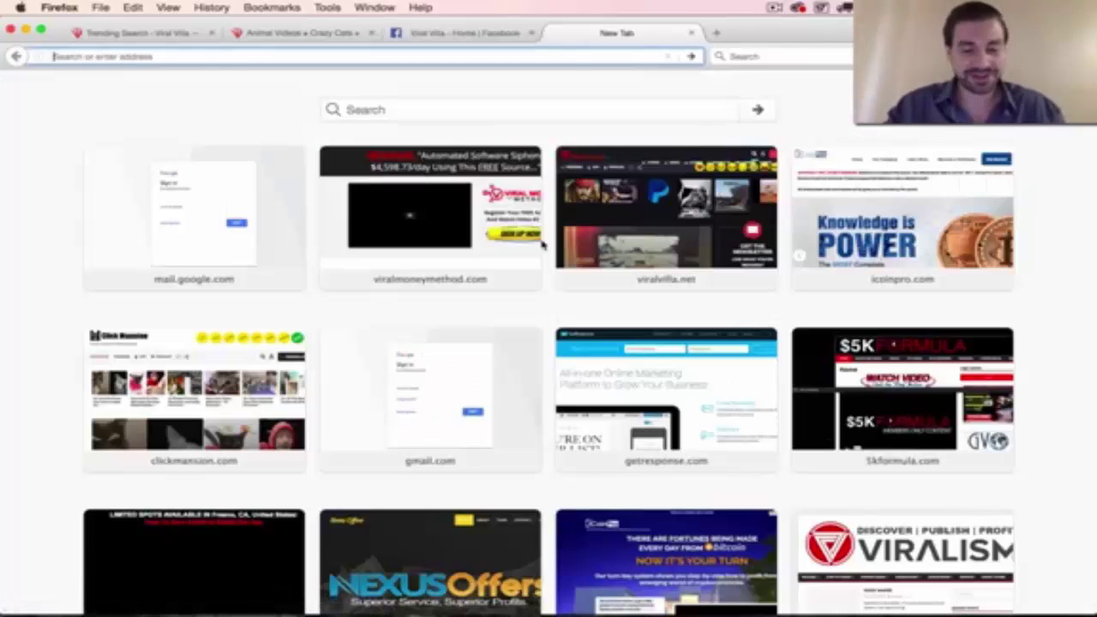
pyautogui.write('twitter.com/v')
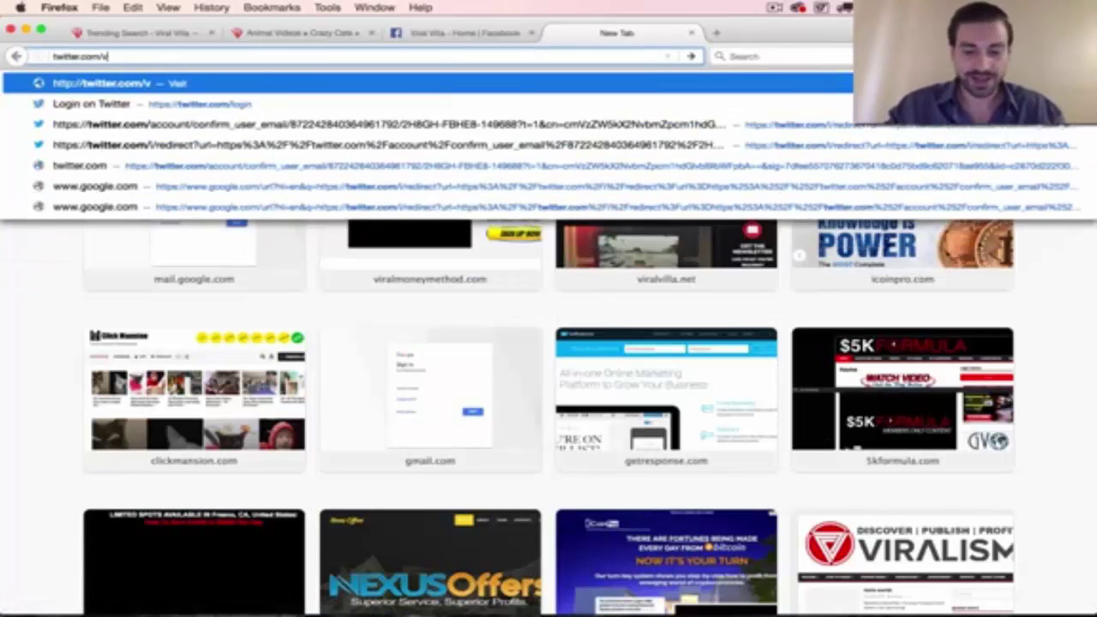
pyautogui.write('iral_villa')
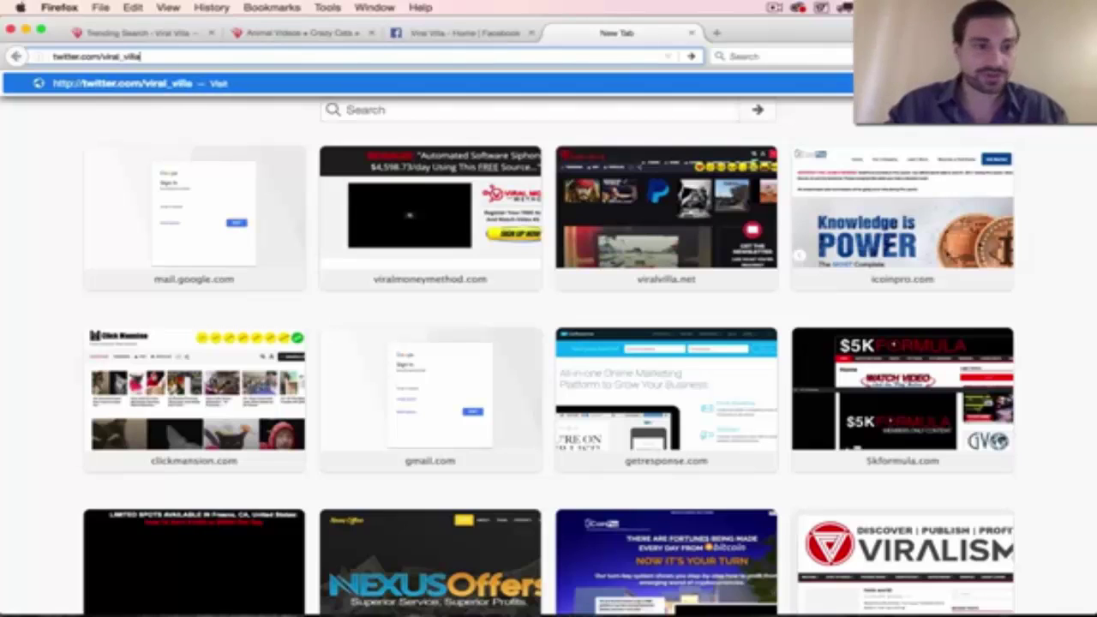
pyautogui.press('Return')
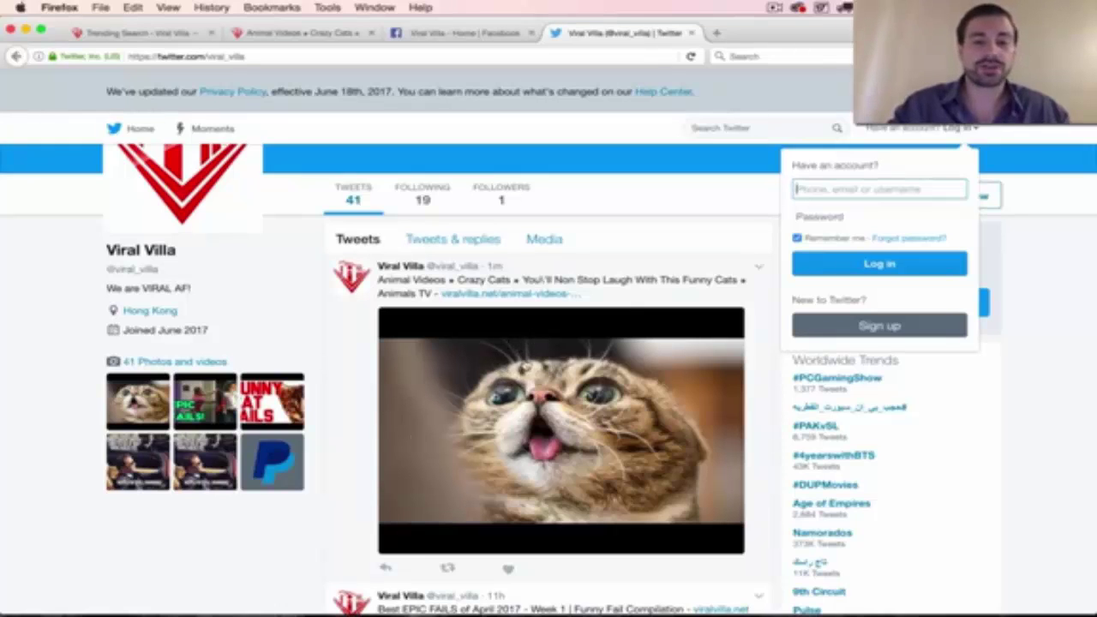
# Open the "Animal Videos ★ Crazy Cats" tweet and follow its link to view the post on viralvilla.net.
pyautogui.click(525, 365)
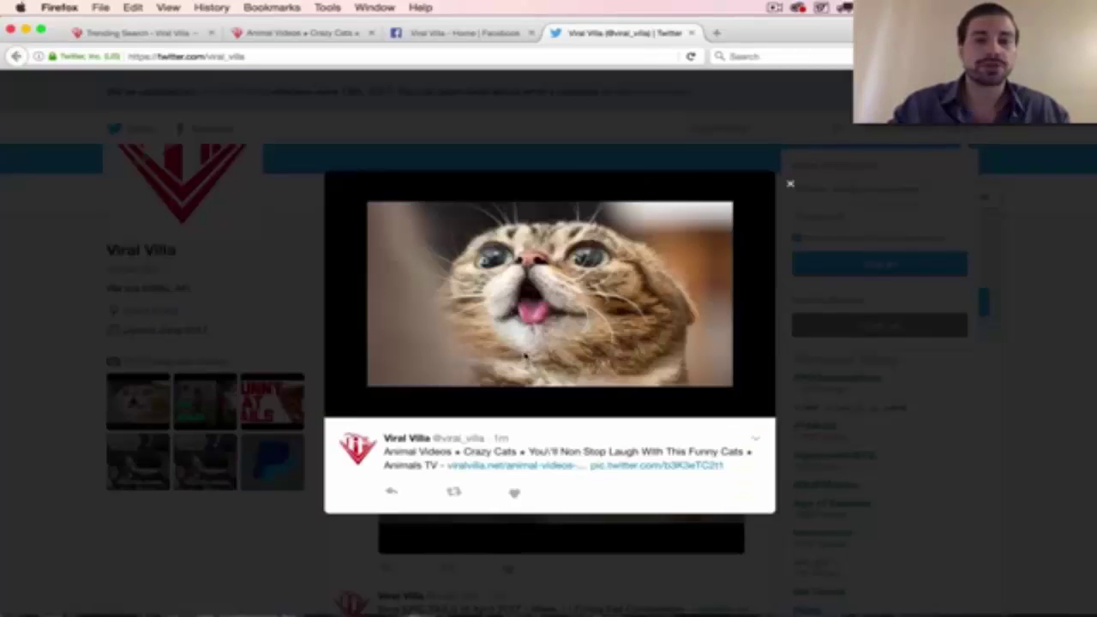
pyautogui.click(583, 468)
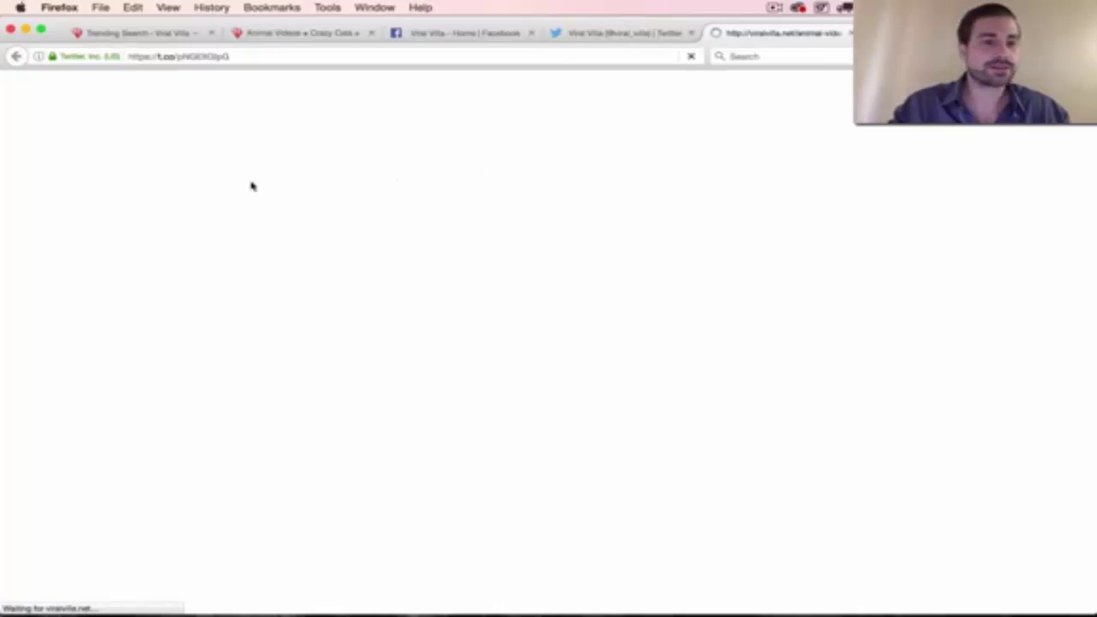
pyautogui.scroll(-5, 215, 392)
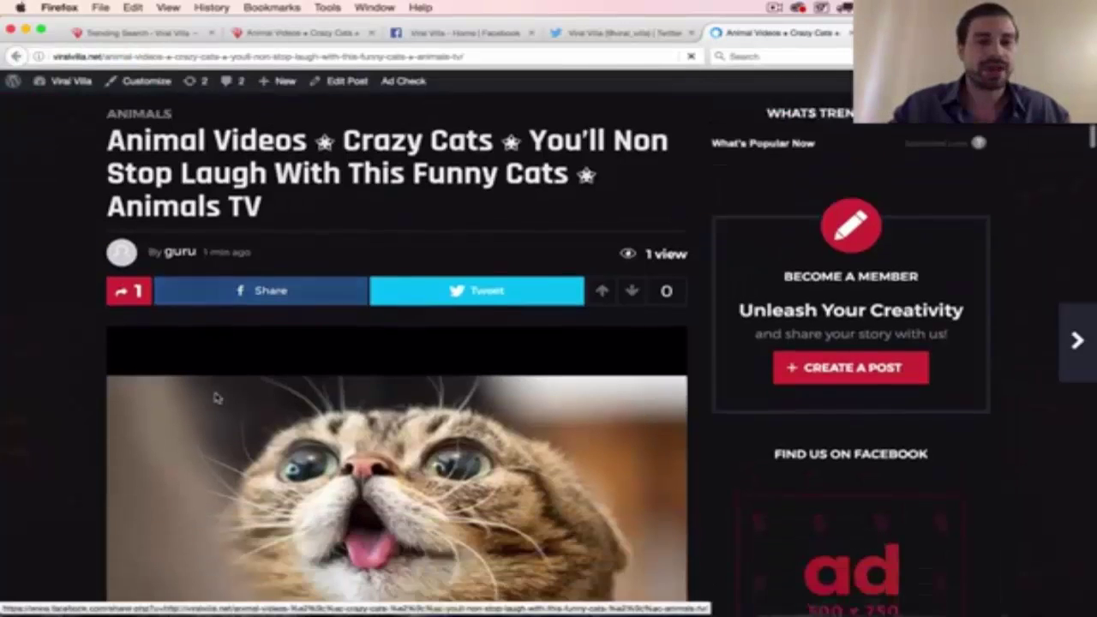
pyautogui.scroll(1, 343, 517)
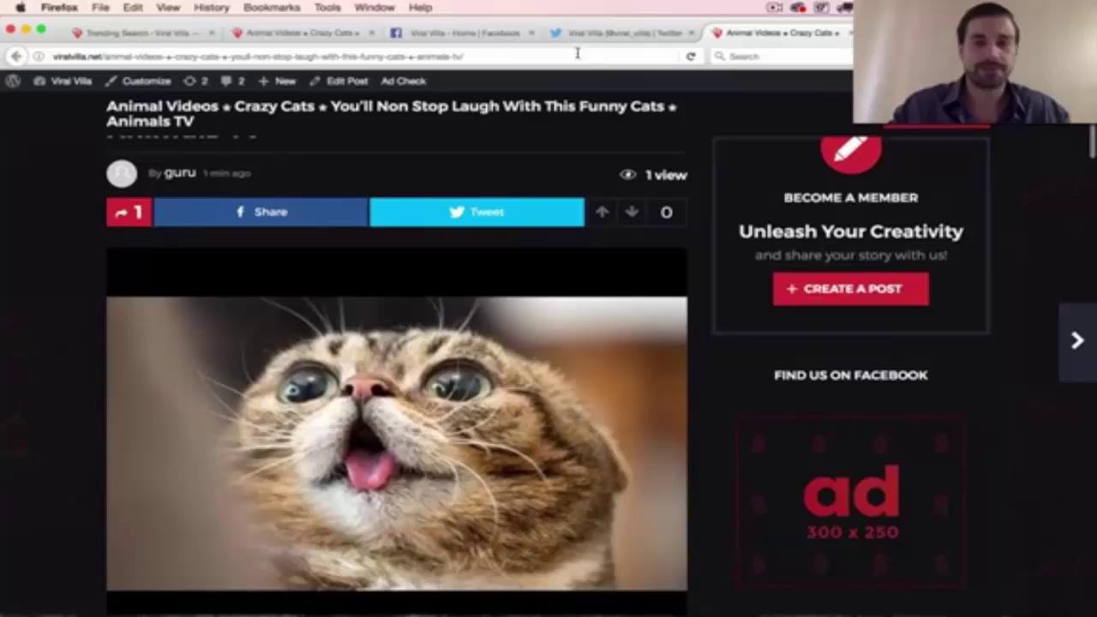
# Load pinterest.com/viral_villa in a new browser tab and open the Favorites board.
pyautogui.press('super+t')
pyautogui.write('pint')
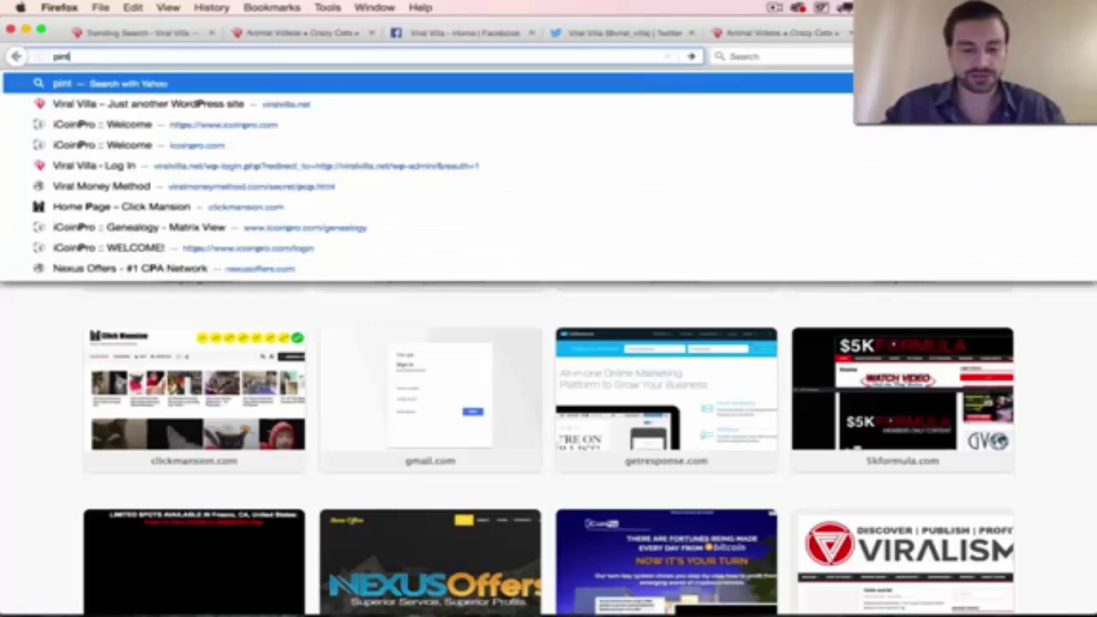
pyautogui.write('erest.com/')
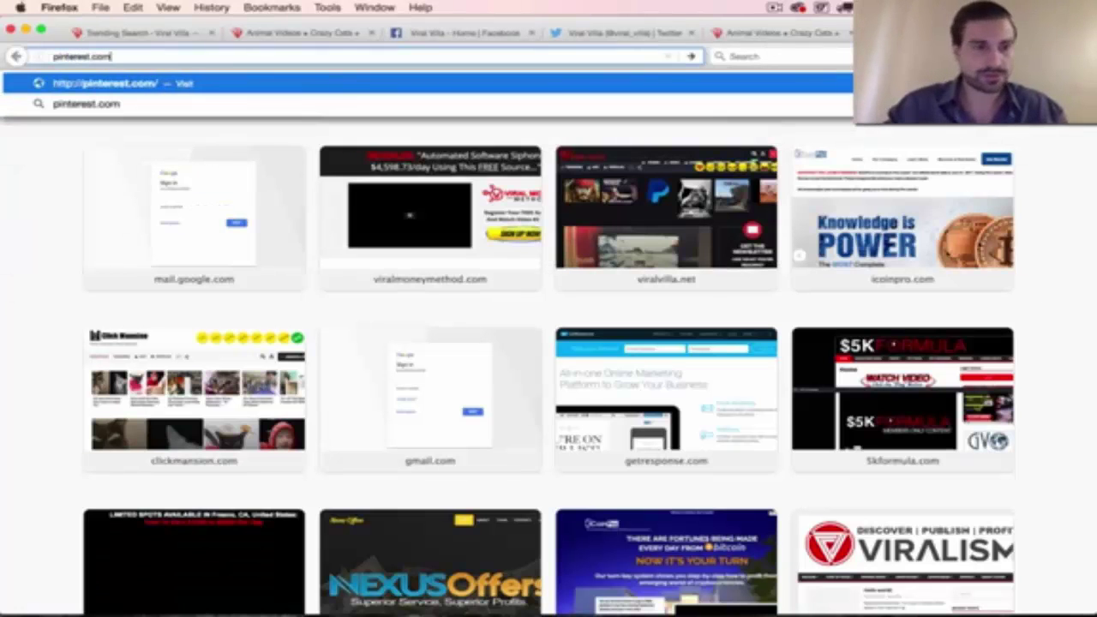
pyautogui.write('viral')
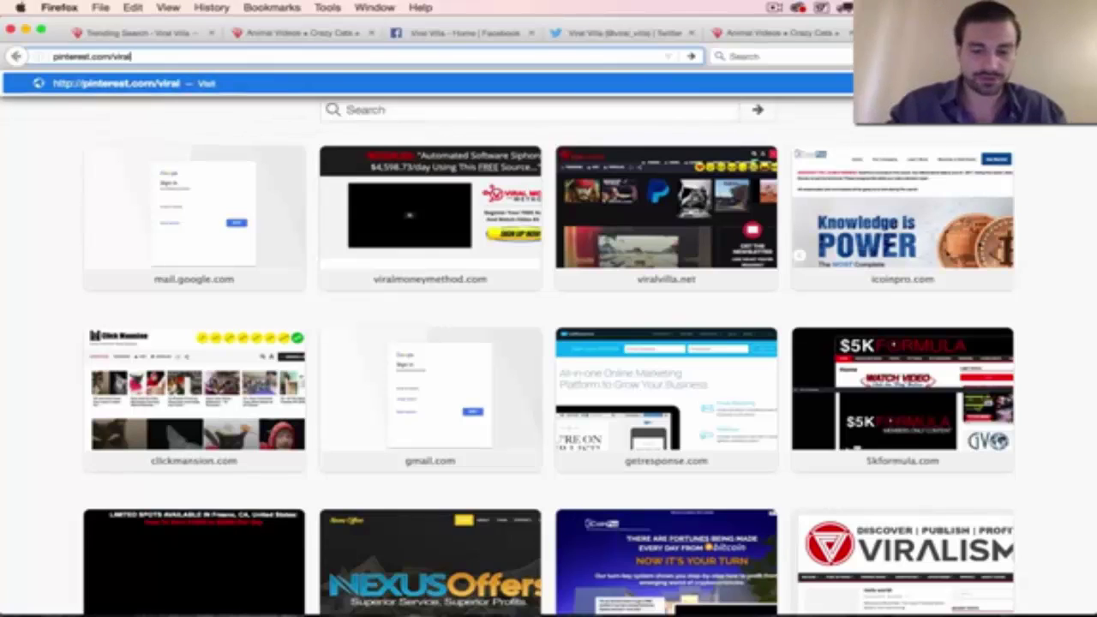
pyautogui.write('_villa')
pyautogui.press('Return')
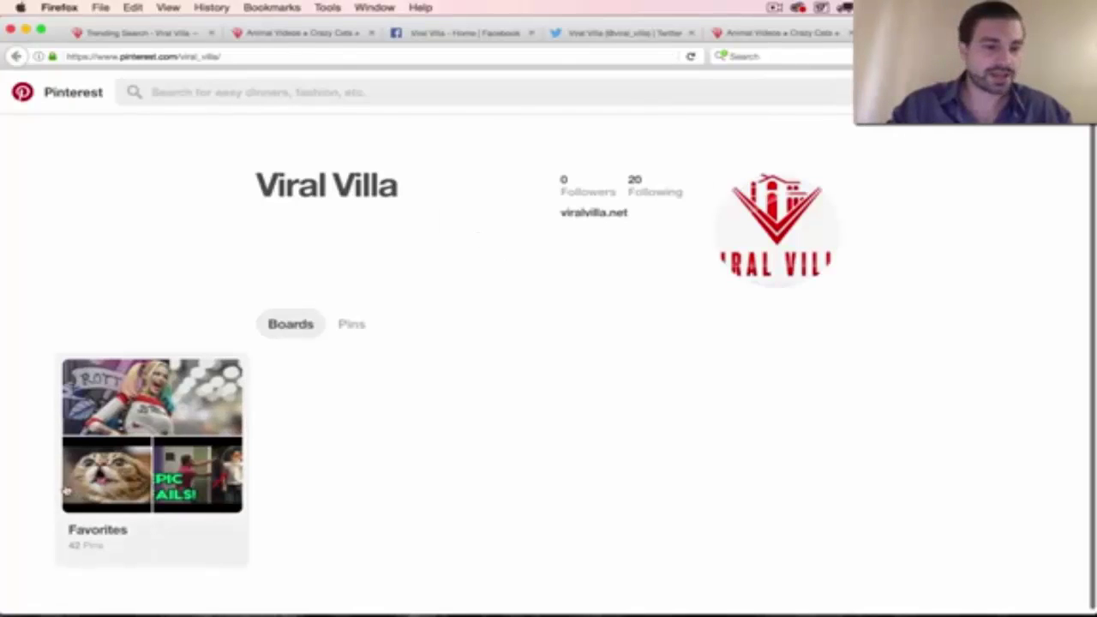
pyautogui.click(112, 473)
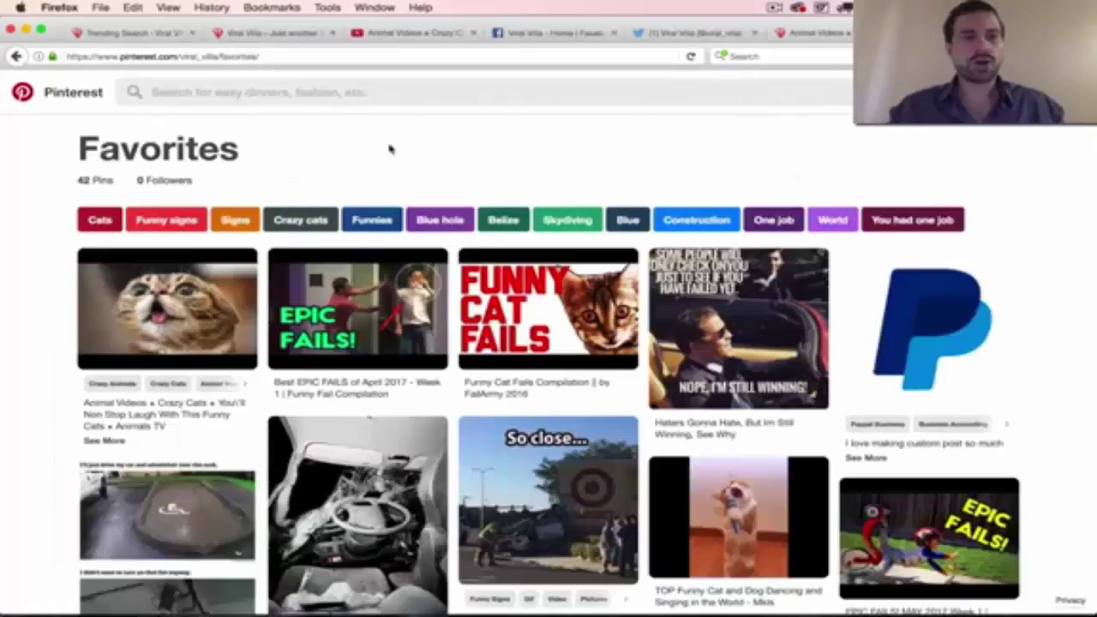
# Return to the trending search results and select the four videos in the "Crazy Cats 2016 - 2017 HD Edition" row plus "Funny Cats Compilation 2016".
pyautogui.click(124, 33)
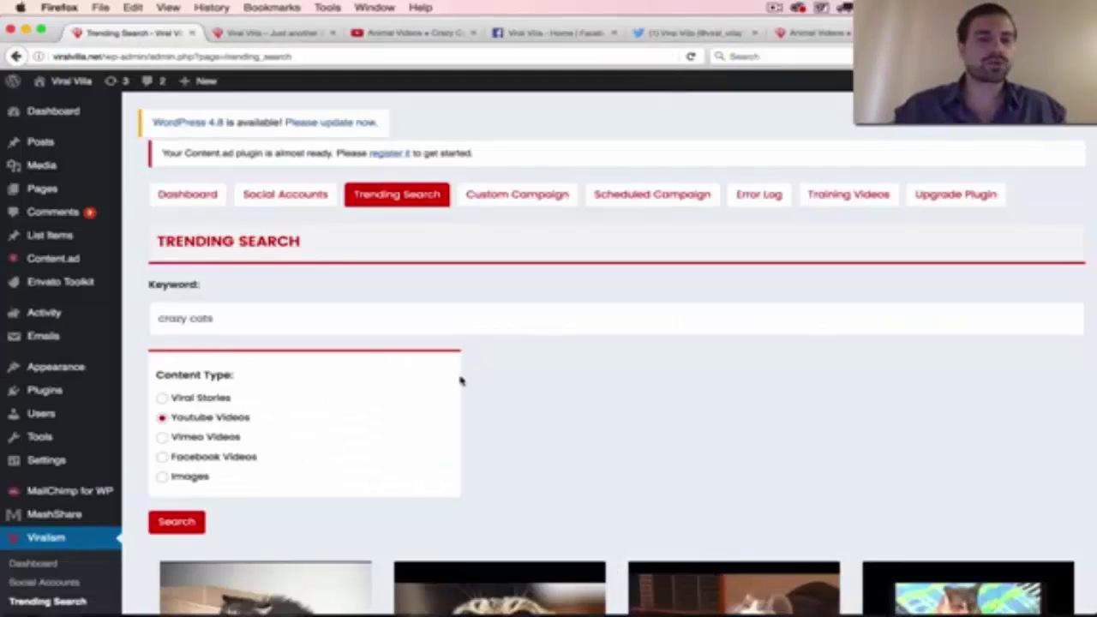
pyautogui.scroll(-3, 457, 380)
pyautogui.scroll(-5, 460, 379)
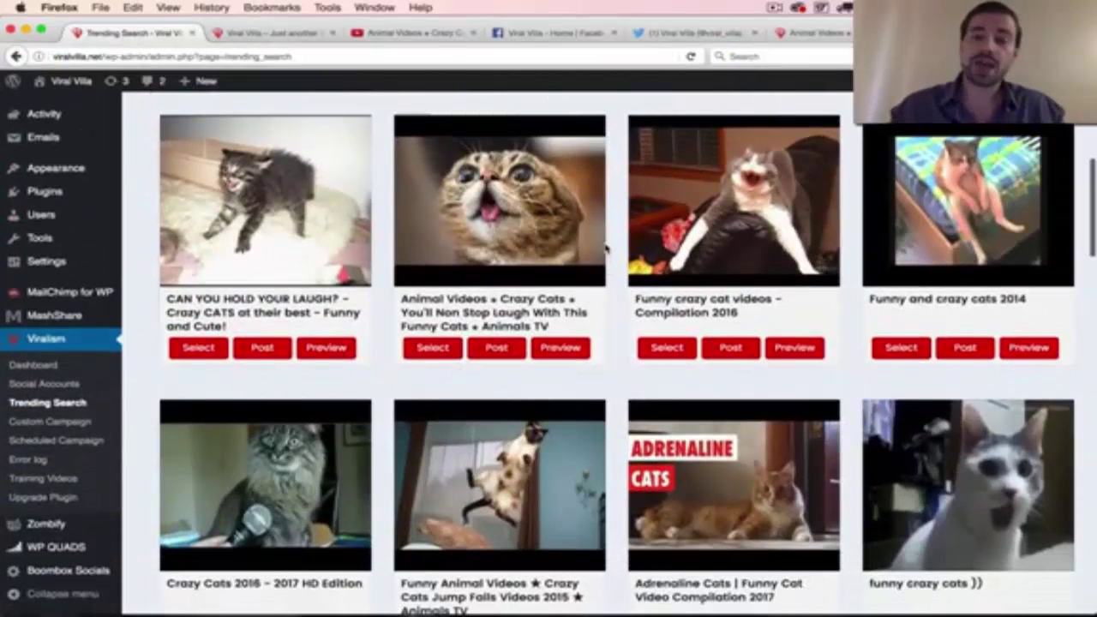
pyautogui.scroll(-5, 201, 323)
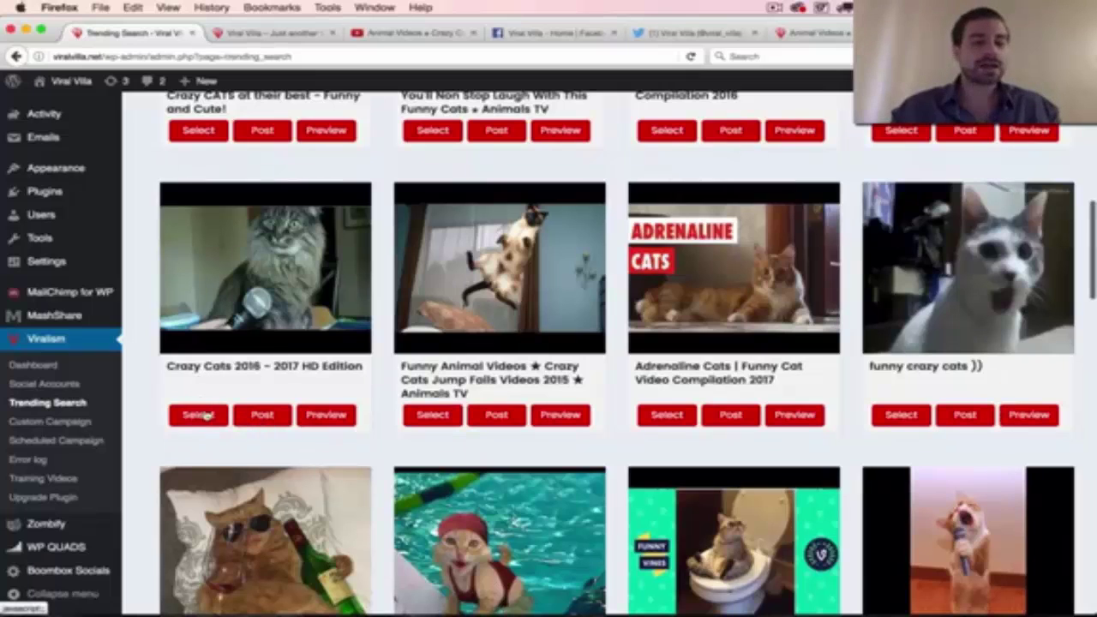
pyautogui.click(198, 417)
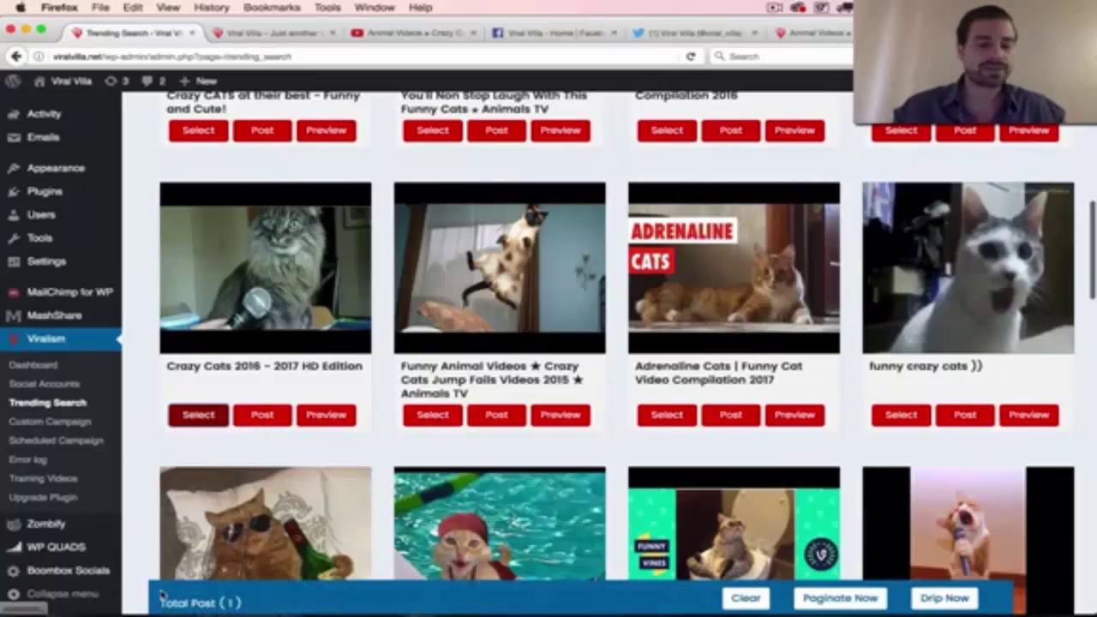
pyautogui.click(430, 416)
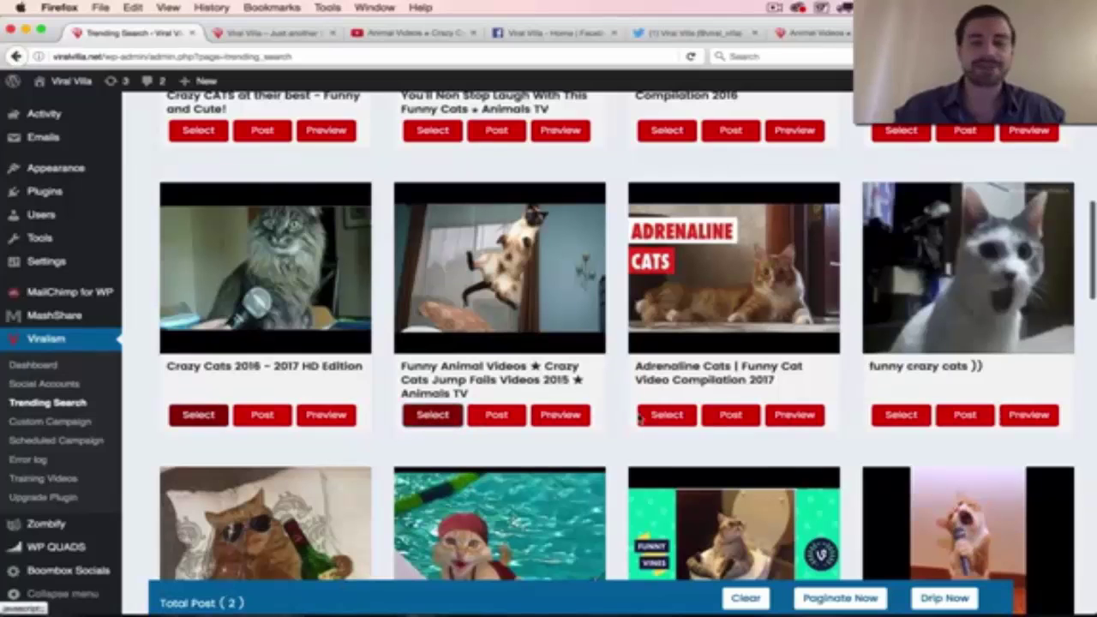
pyautogui.click(663, 417)
pyautogui.click(901, 415)
pyautogui.scroll(-5, 904, 415)
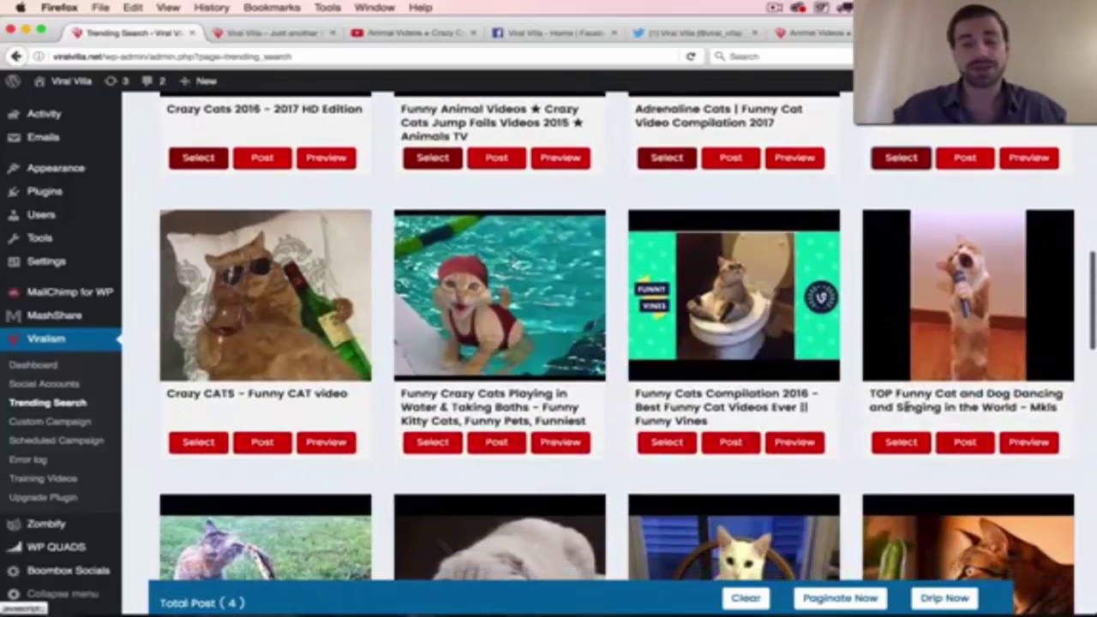
pyautogui.click(666, 443)
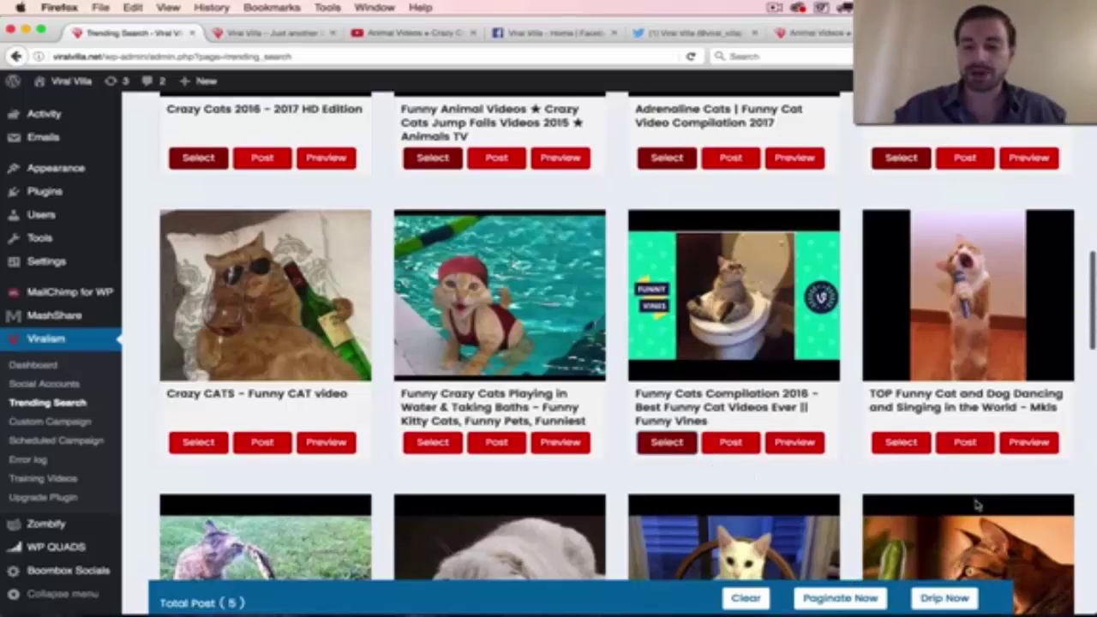
pyautogui.click(937, 600)
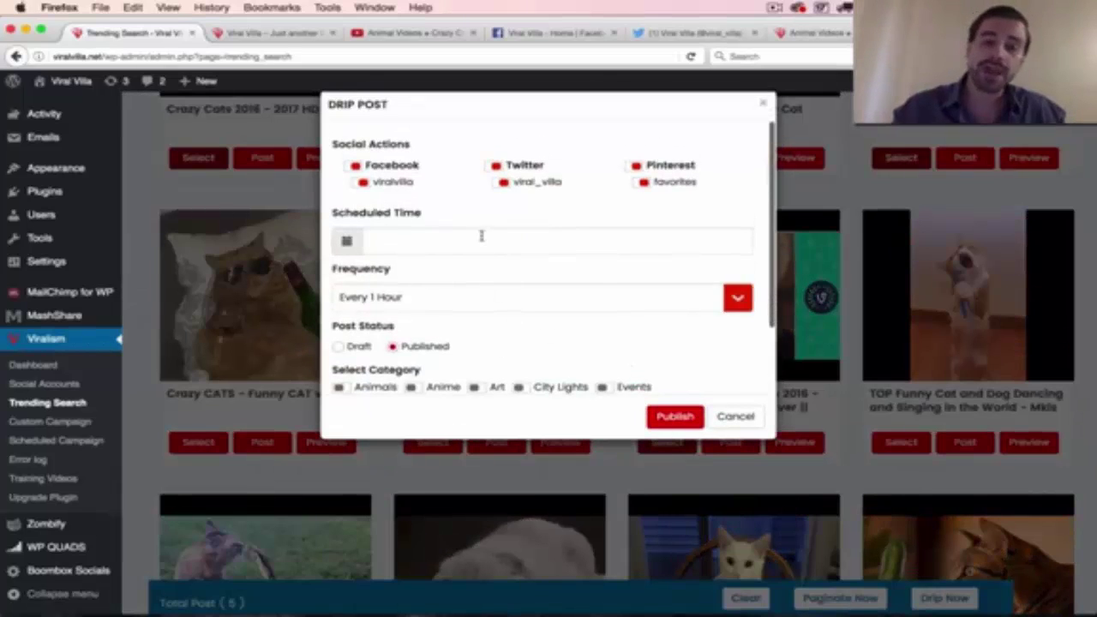
pyautogui.click(481, 237)
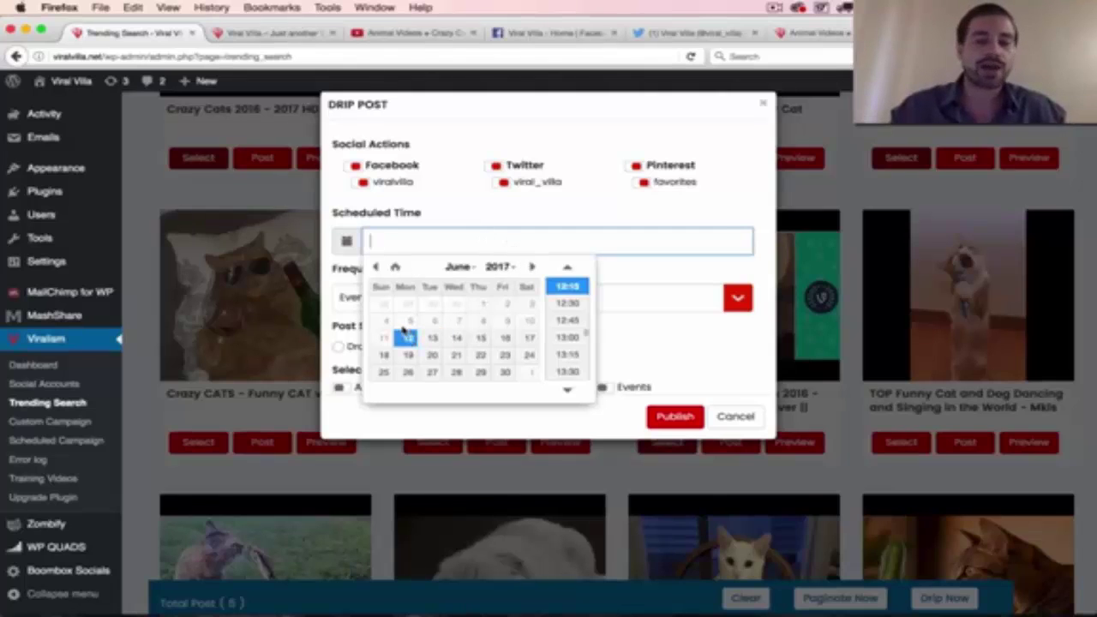
pyautogui.click(553, 289)
# Review the drip frequency options, choose Every 1 Hour, and assign the drip post to the Animals category.
pyautogui.click(471, 299)
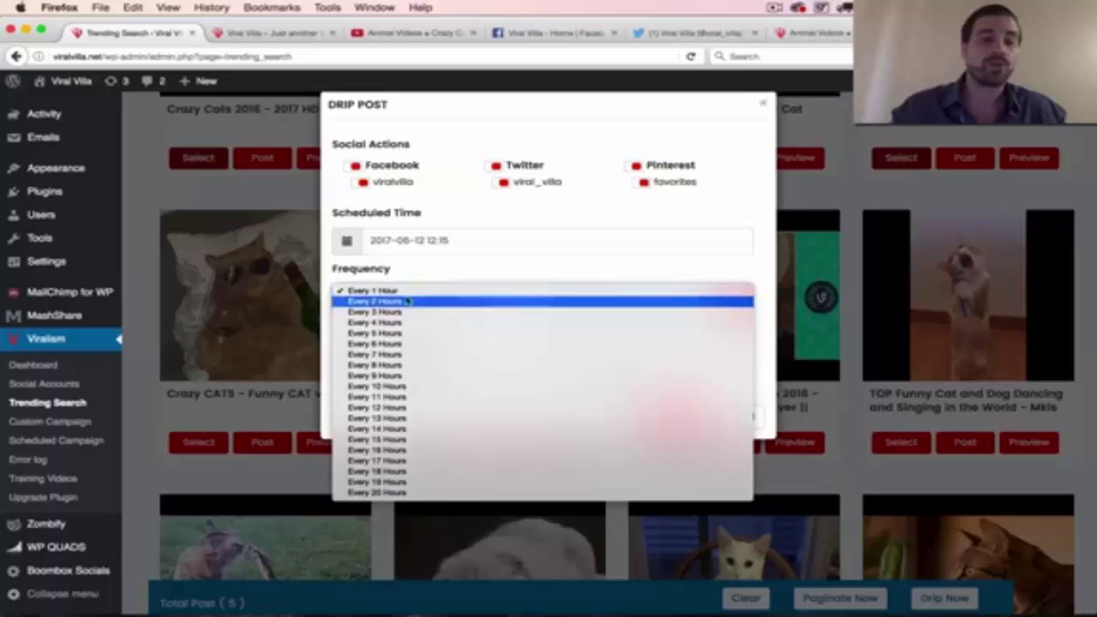
pyautogui.scroll(-3, 395, 429)
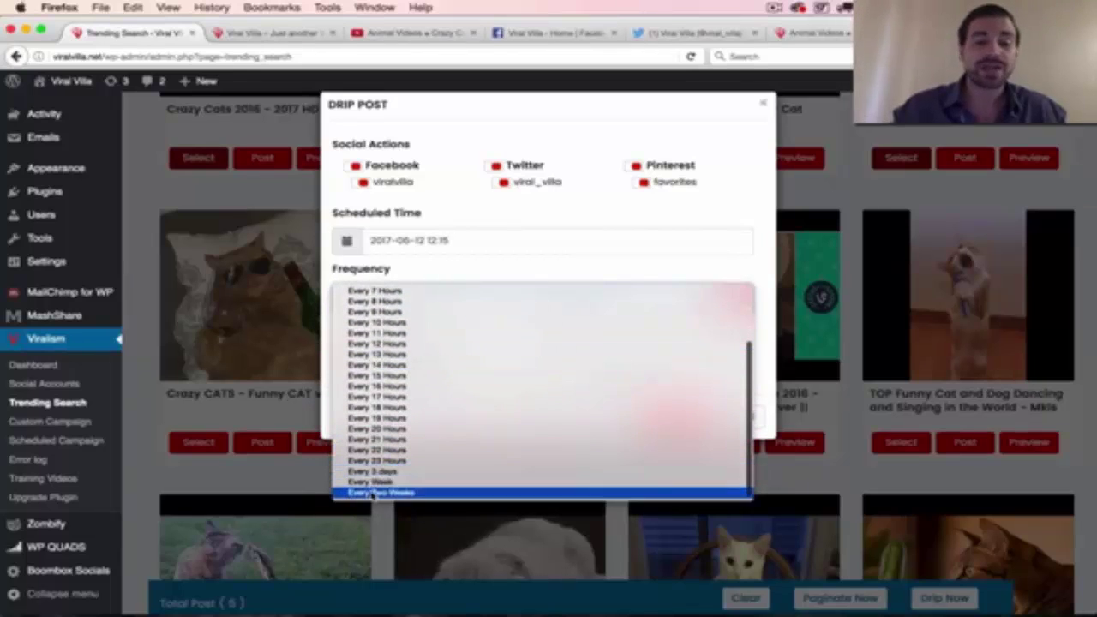
pyautogui.scroll(3, 428, 326)
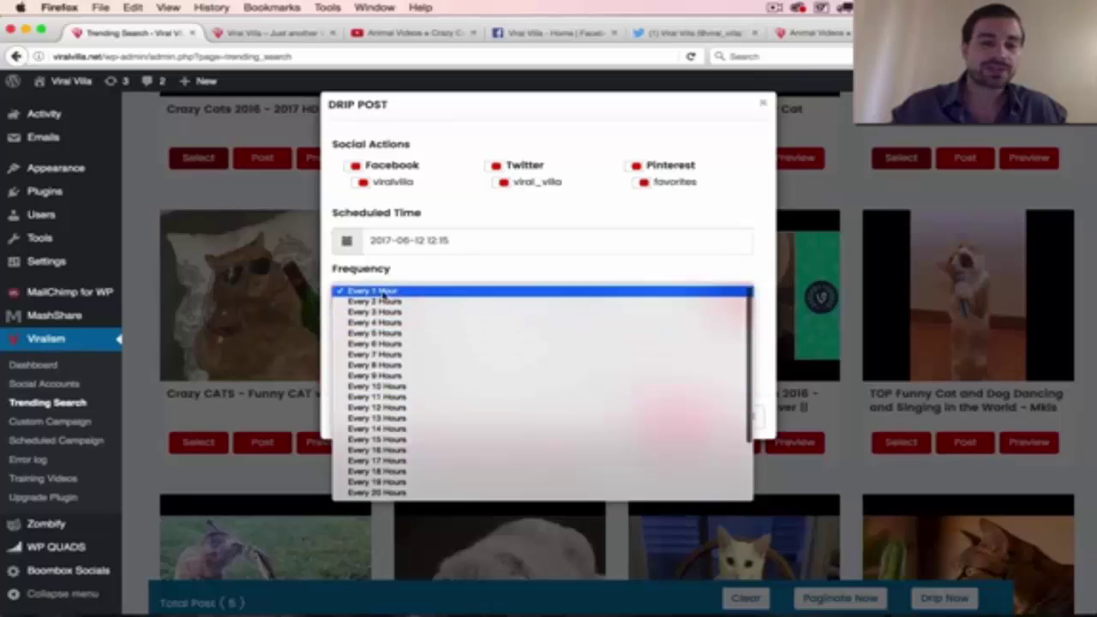
pyautogui.click(386, 292)
pyautogui.scroll(-2, 483, 321)
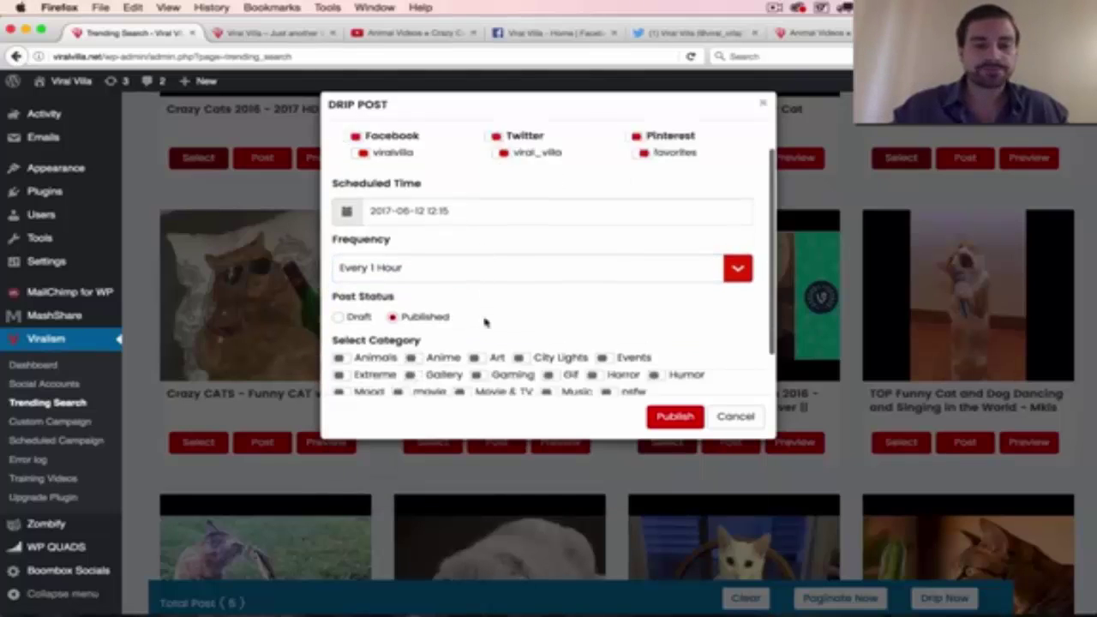
pyautogui.click(341, 314)
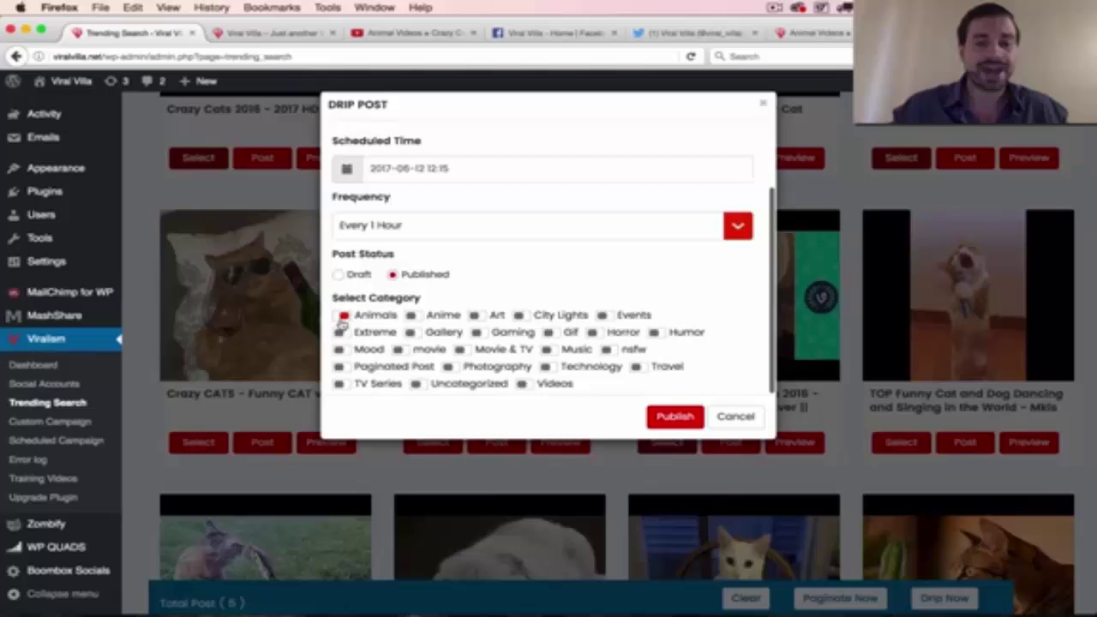
# Publish the drip post for the selected cat videos and dismiss the confirmation.
pyautogui.click(669, 420)
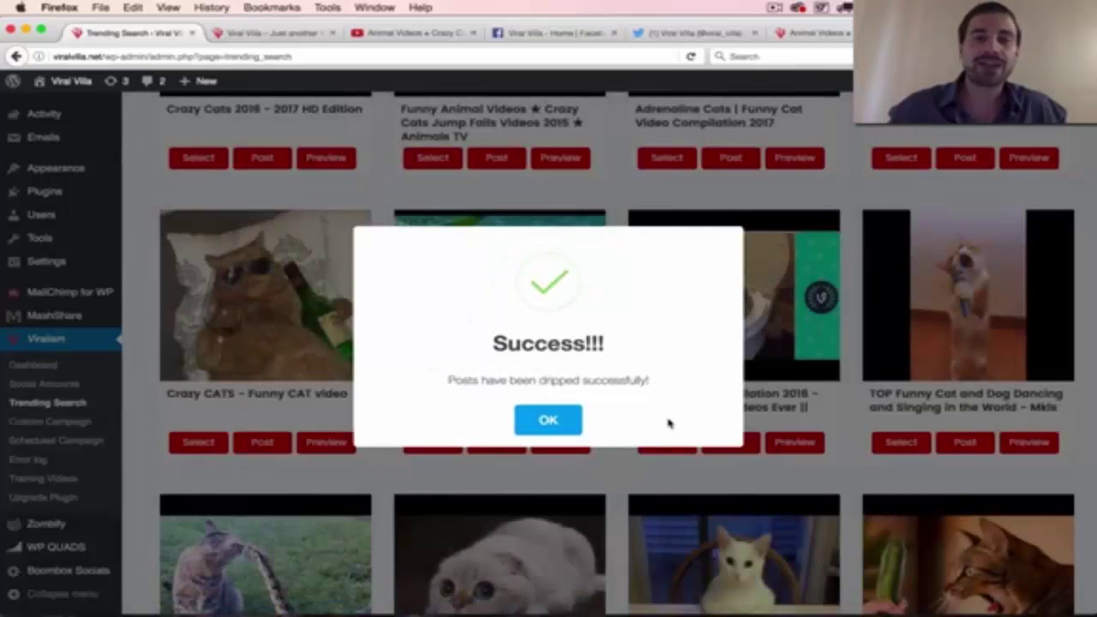
pyautogui.click(547, 421)
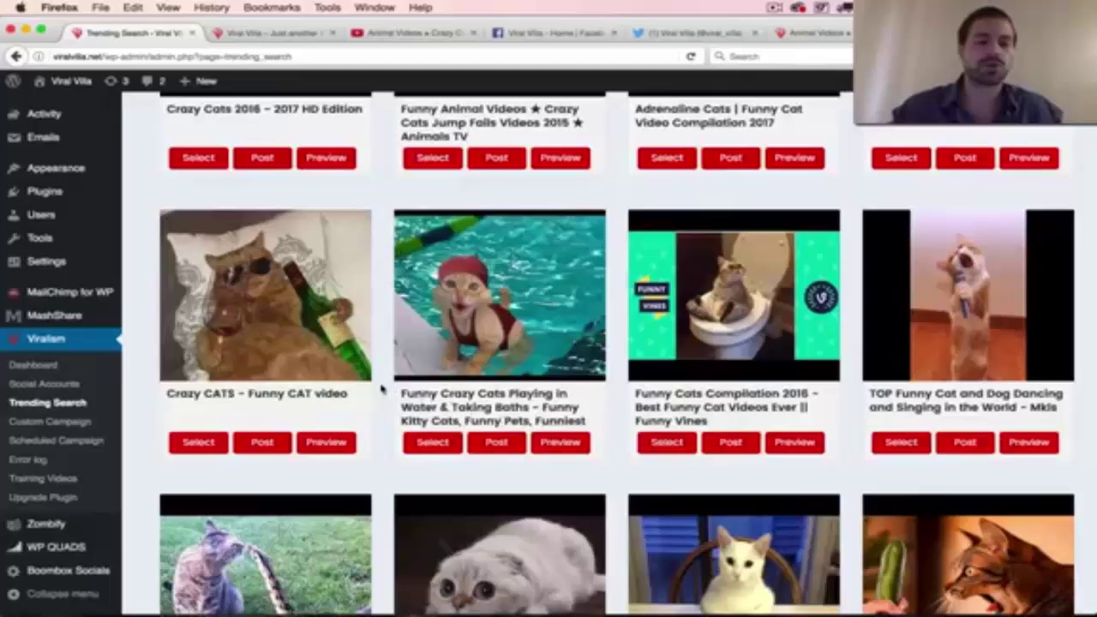
# Try the Vimeo Videos and Facebook Videos content types for the "crazy cats" trending search, ending on Images.
pyautogui.scroll(-3, 381, 388)
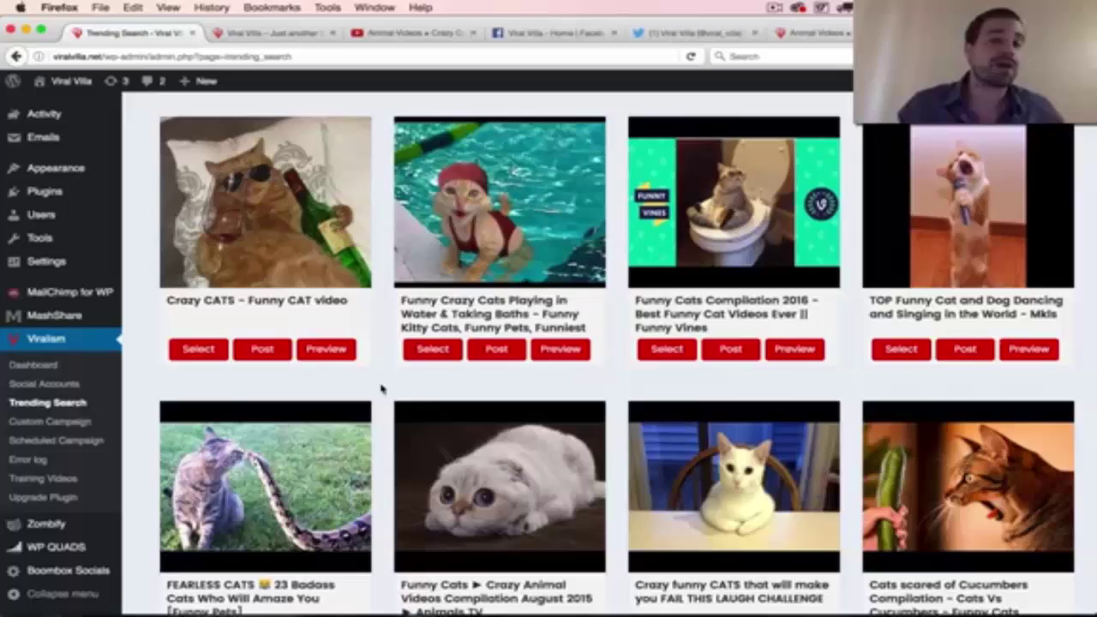
pyautogui.scroll(5, 381, 388)
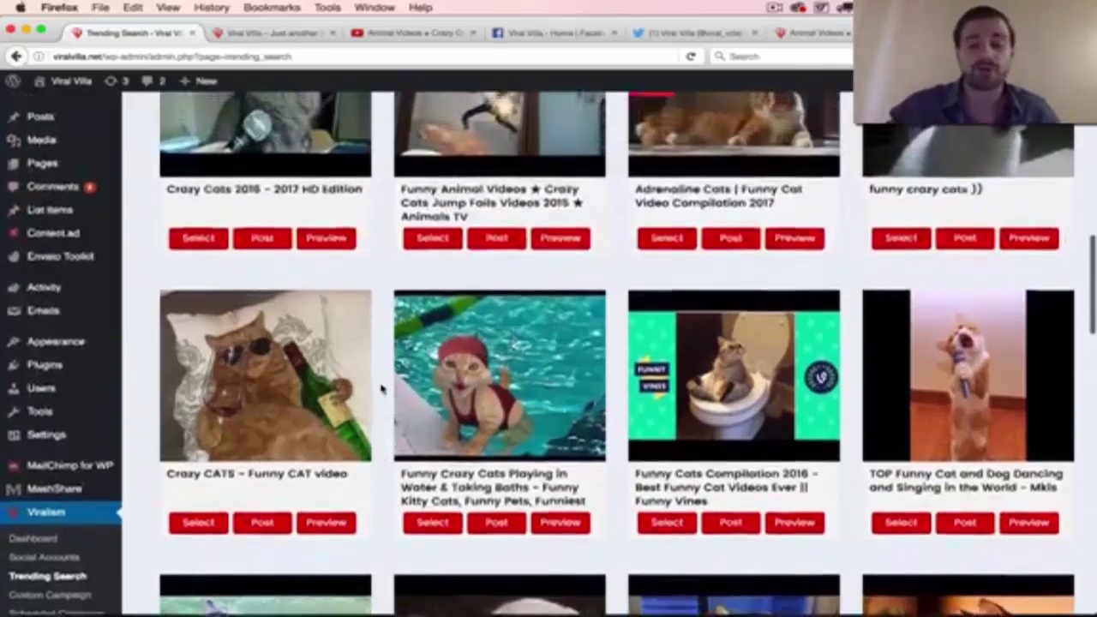
pyautogui.scroll(5, 381, 389)
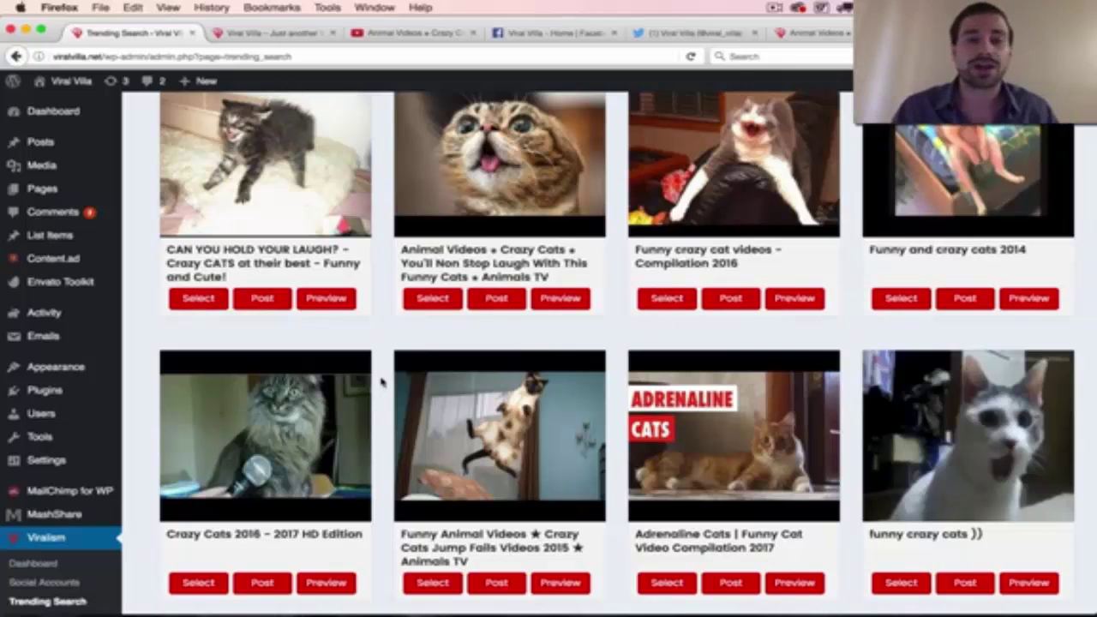
pyautogui.scroll(10, 382, 383)
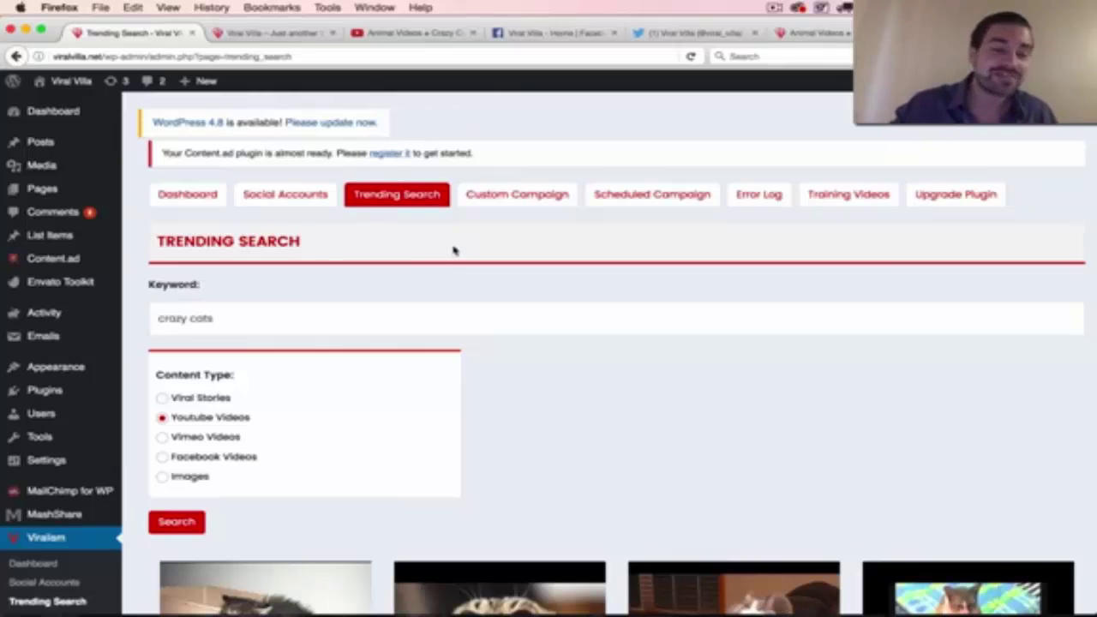
pyautogui.scroll(-1, 453, 248)
pyautogui.click(163, 391)
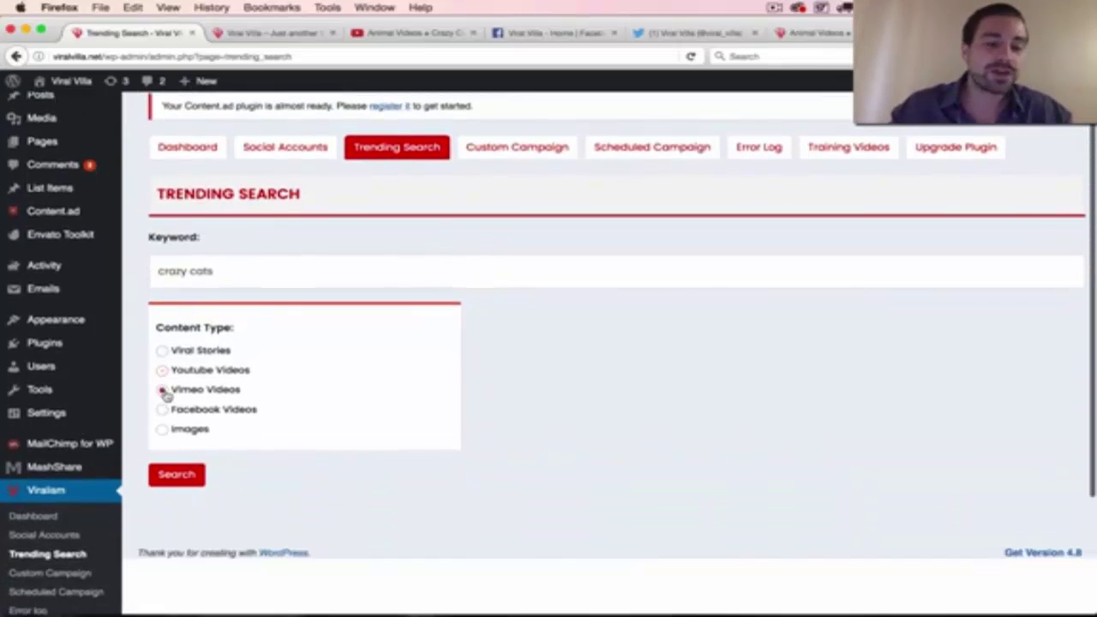
pyautogui.click(163, 411)
pyautogui.click(162, 429)
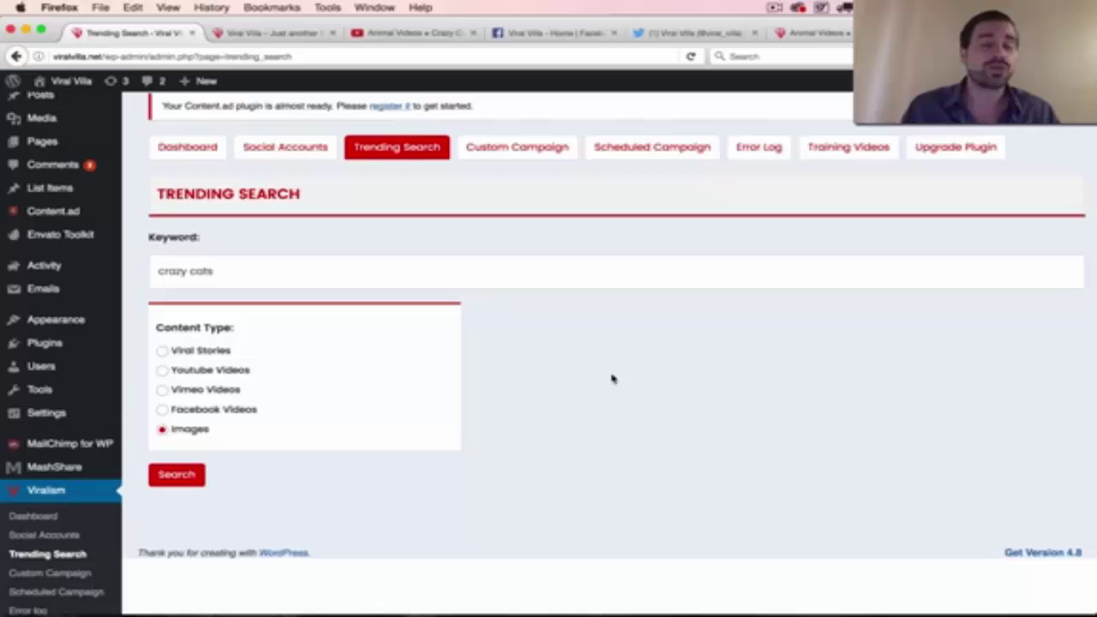
# Switch to the Viral Villa homepage and look through its featured and recent posts.
pyautogui.click(275, 33)
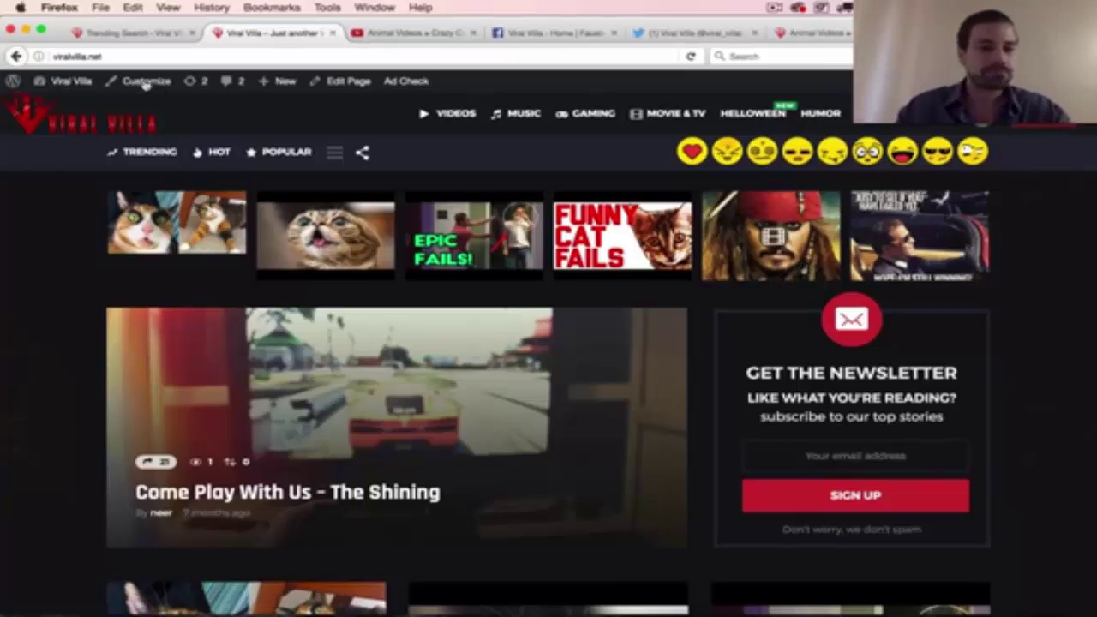
pyautogui.scroll(-4, 81, 315)
pyautogui.scroll(4, 81, 315)
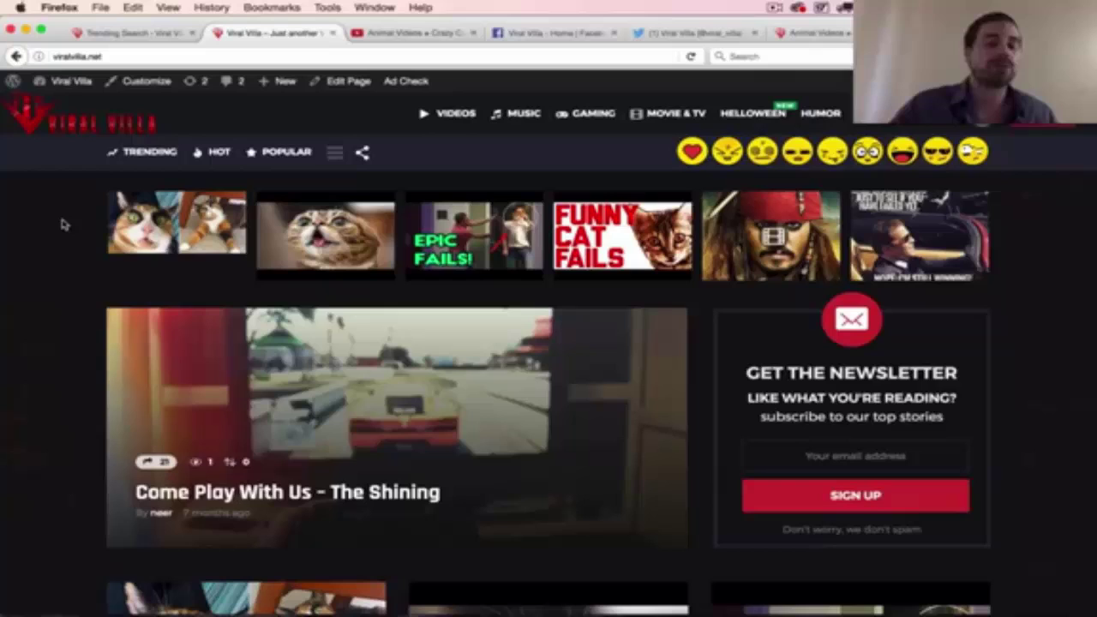
pyautogui.scroll(-5, 61, 225)
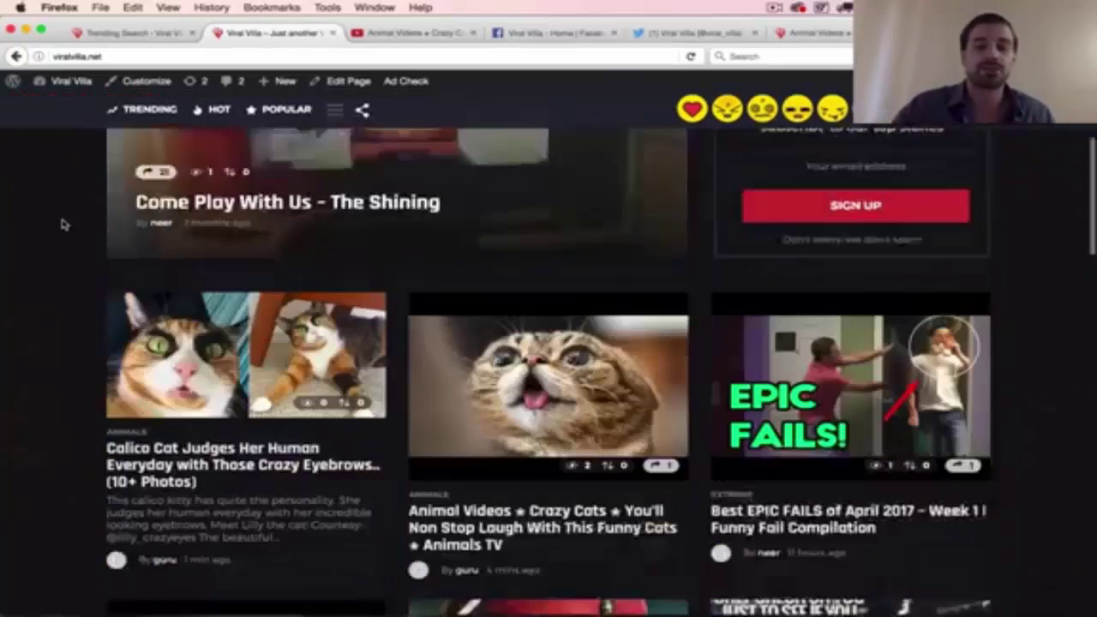
pyautogui.scroll(1, 62, 224)
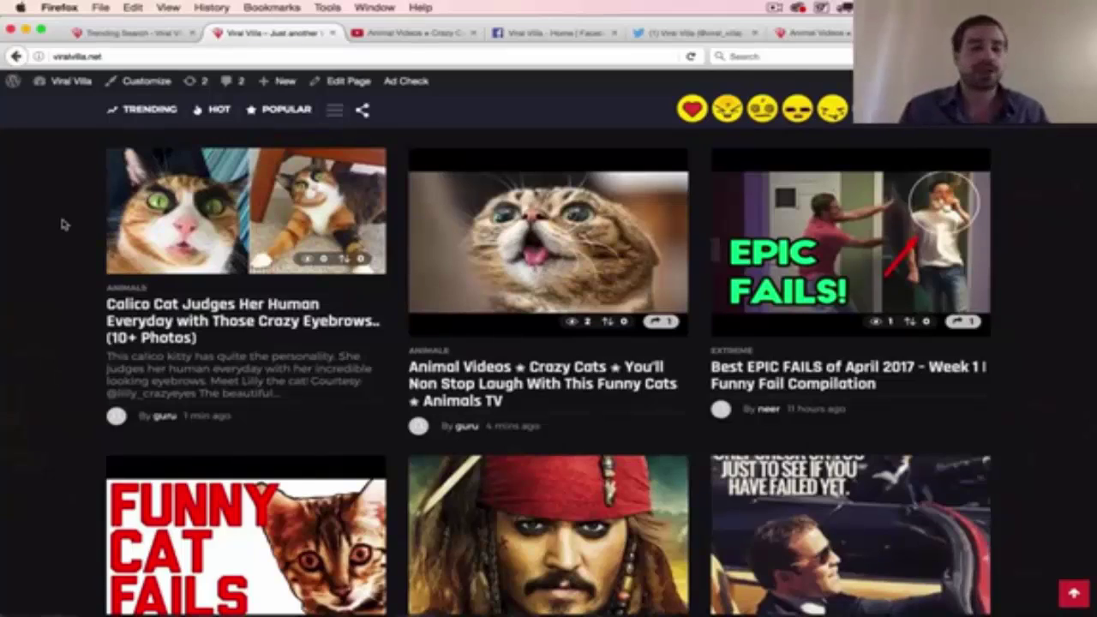
pyautogui.scroll(-5, 61, 225)
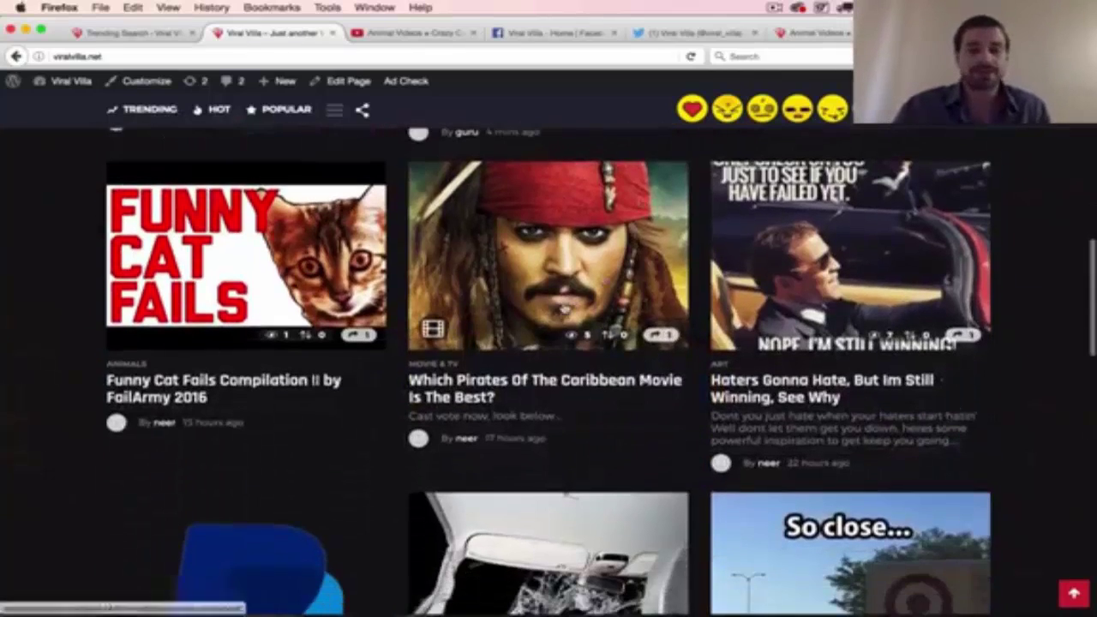
pyautogui.scroll(-5, 565, 307)
pyautogui.scroll(8, 565, 308)
pyautogui.scroll(6, 565, 308)
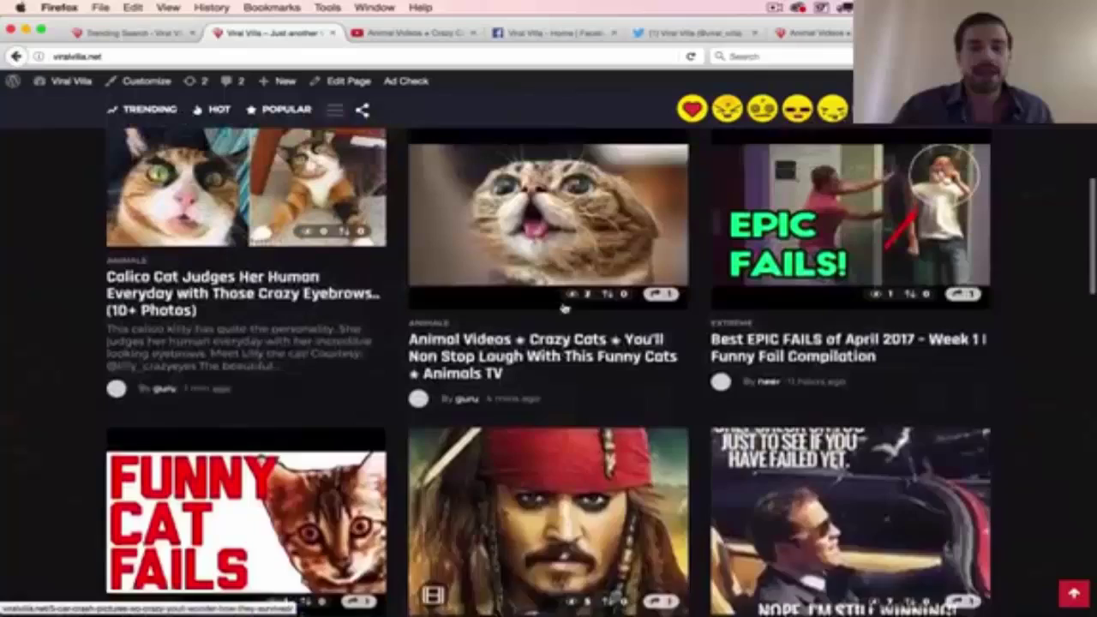
pyautogui.scroll(2, 64, 246)
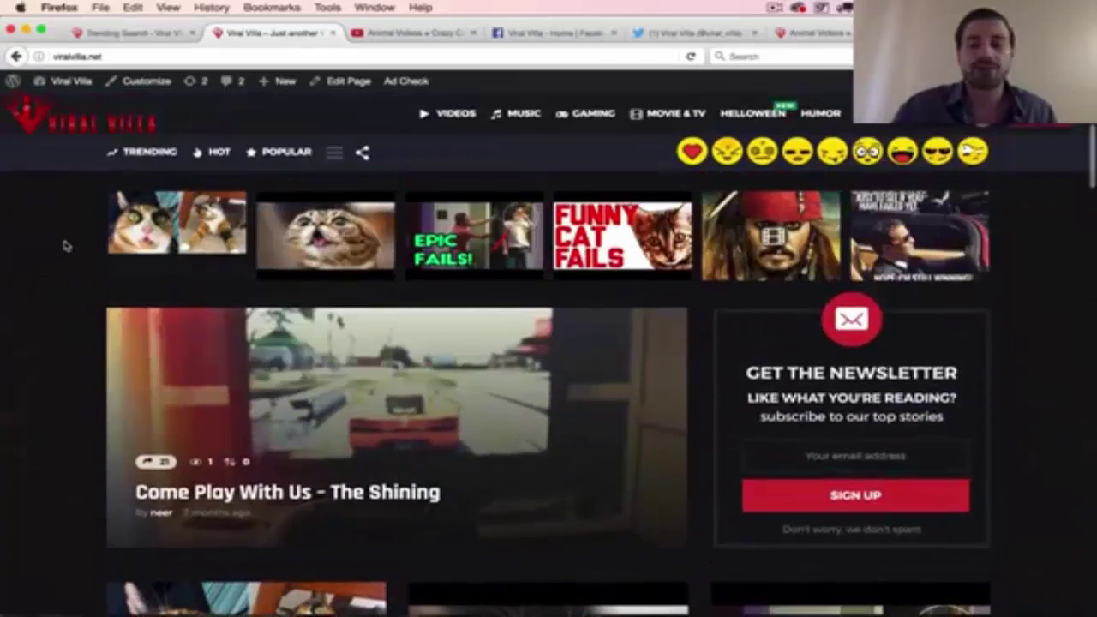